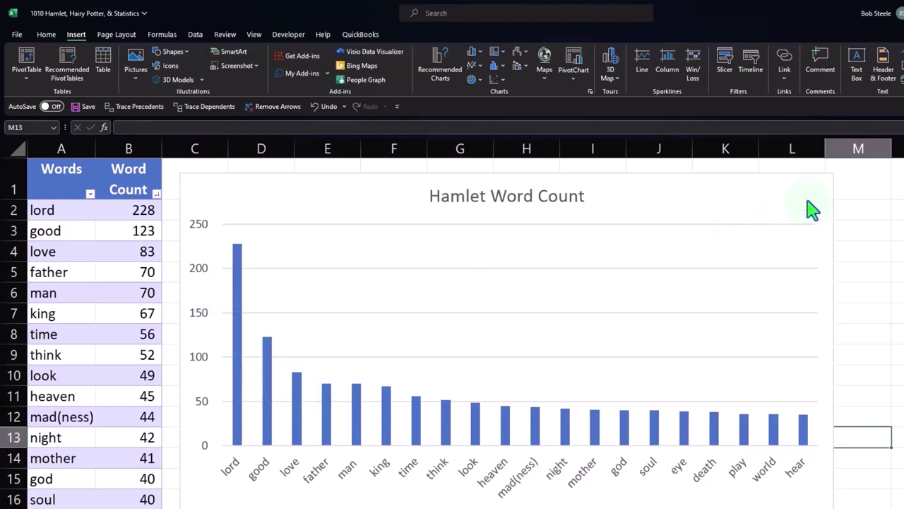
# Select the 'Hamlet Word Count' column chart so its design and format tools appear
pyautogui.click(809, 201)
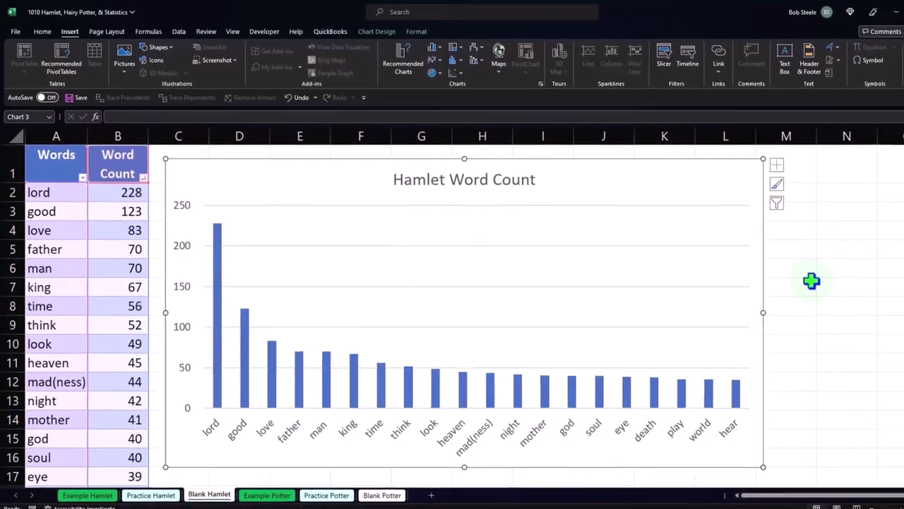
pyautogui.click(811, 283)
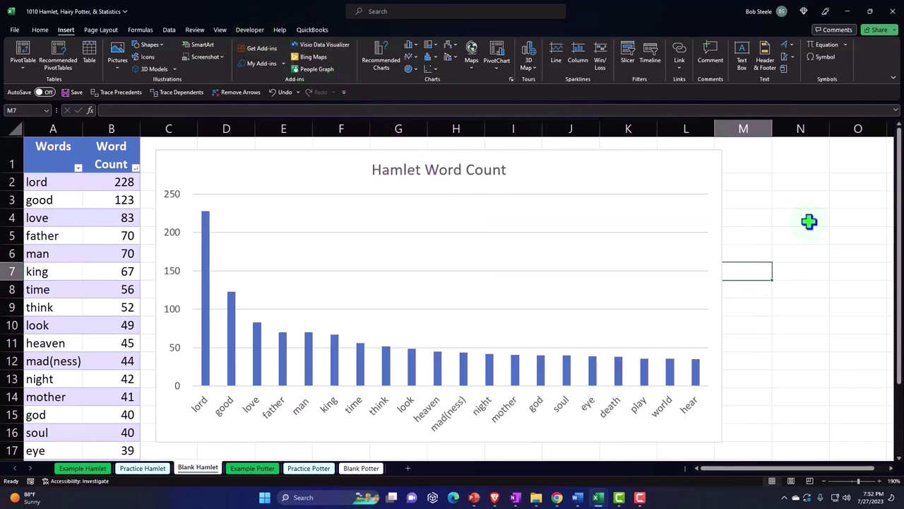
pyautogui.click(710, 174)
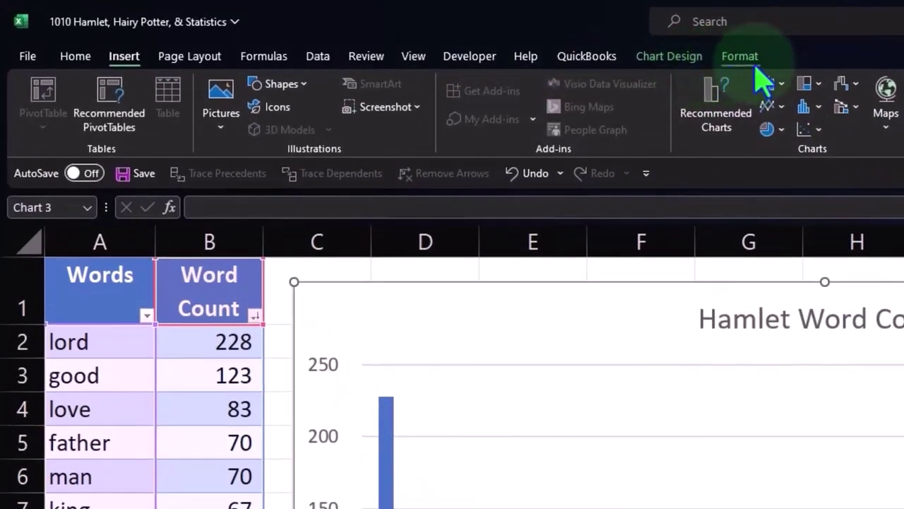
# Browse the Chart Design tab's Add Chart Element and Quick Layout options without changing anything
pyautogui.click(688, 67)
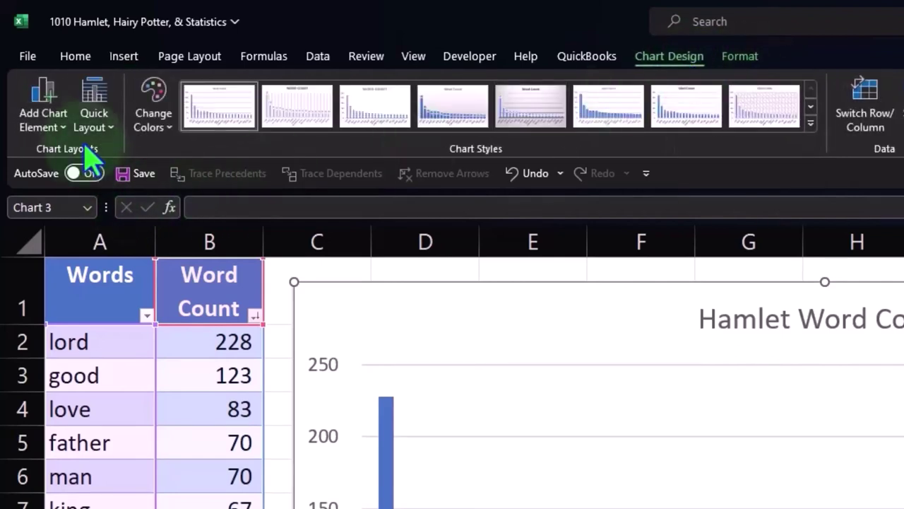
pyautogui.click(62, 140)
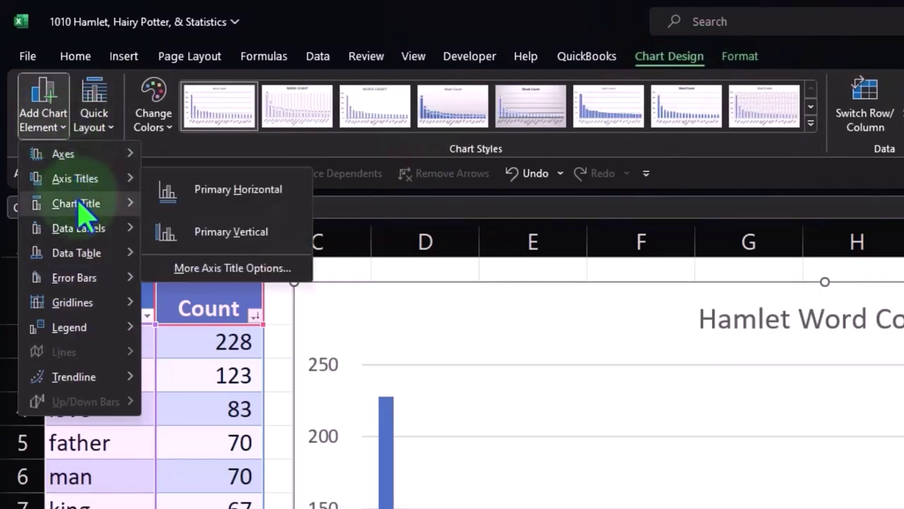
pyautogui.moveTo(82, 238)
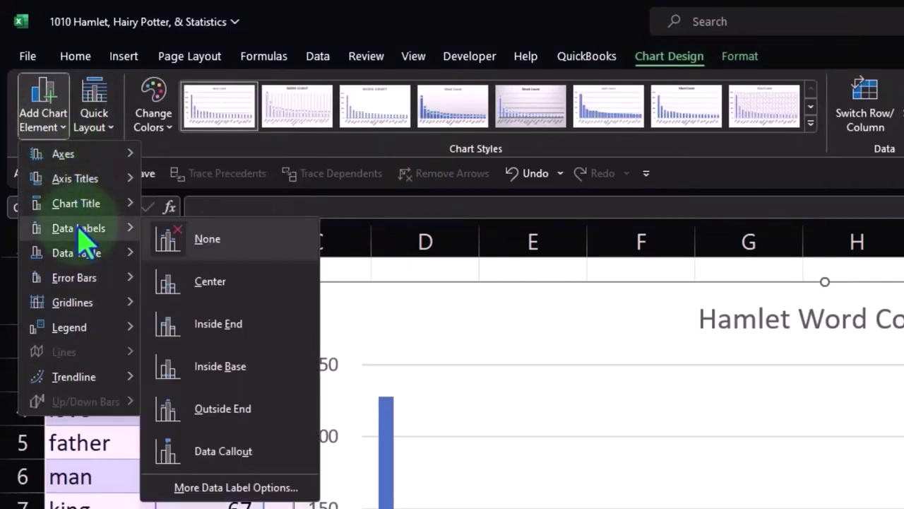
pyautogui.click(46, 117)
pyautogui.click(103, 120)
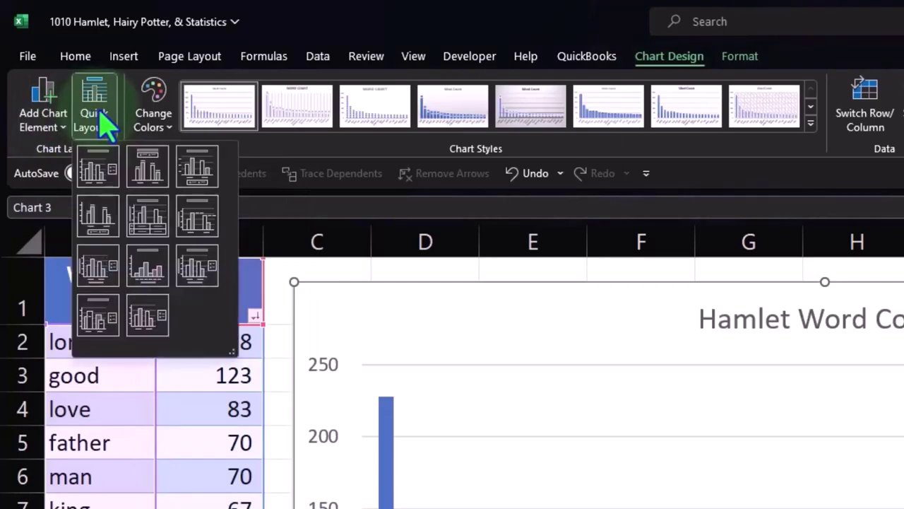
pyautogui.click(99, 114)
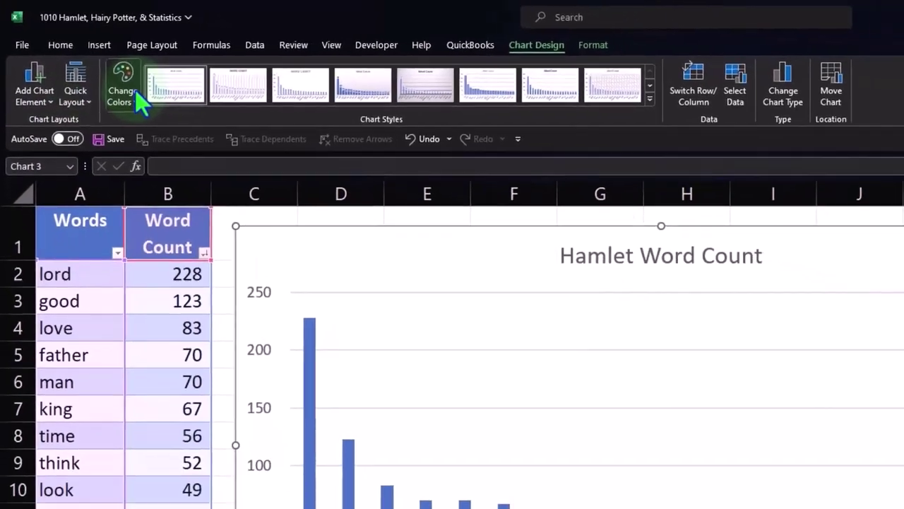
# Review the colour schemes and Chart Styles gallery, keeping the blue bars and first style
pyautogui.click(166, 110)
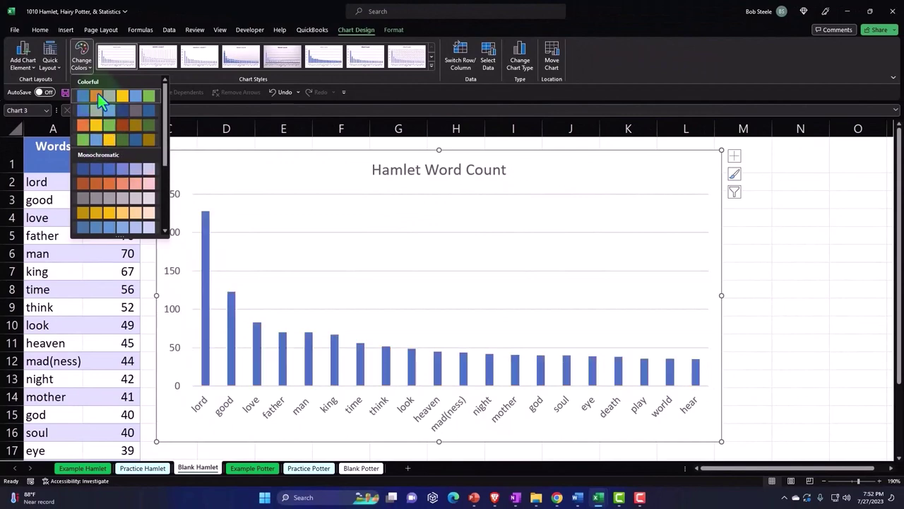
pyautogui.click(98, 93)
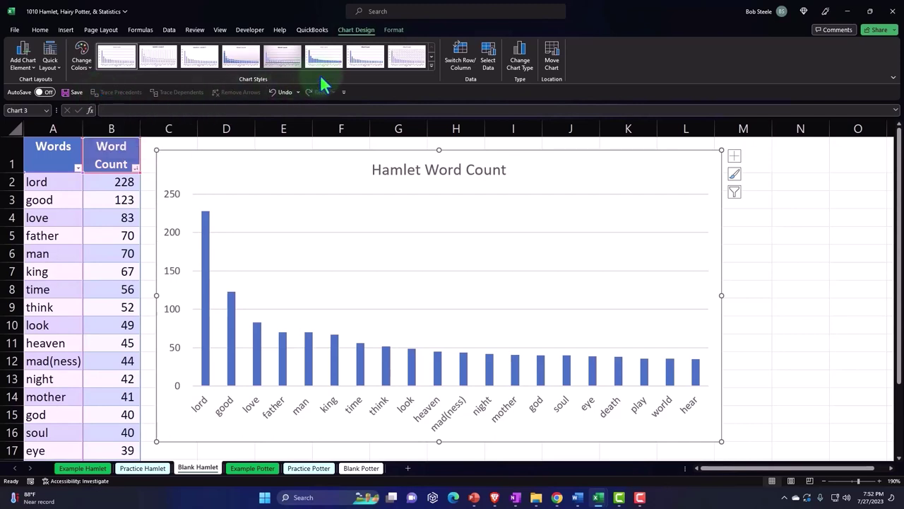
pyautogui.click(431, 65)
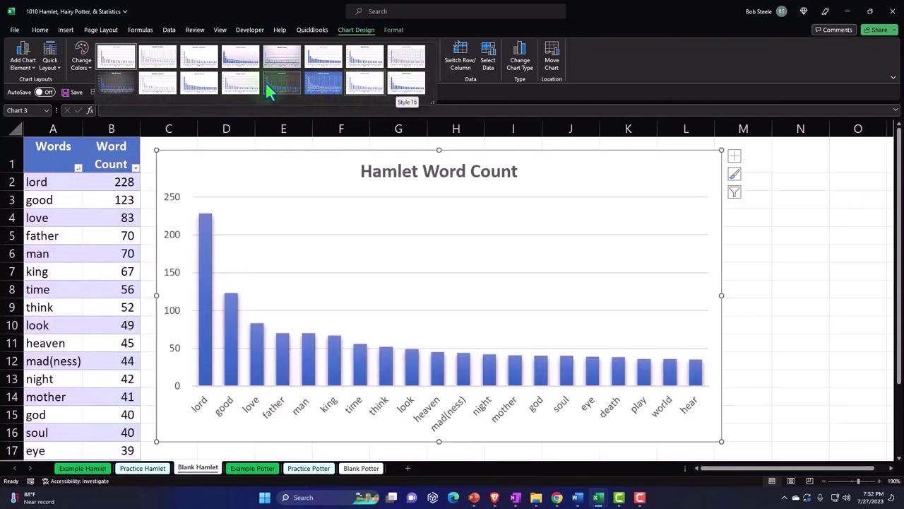
pyautogui.click(122, 56)
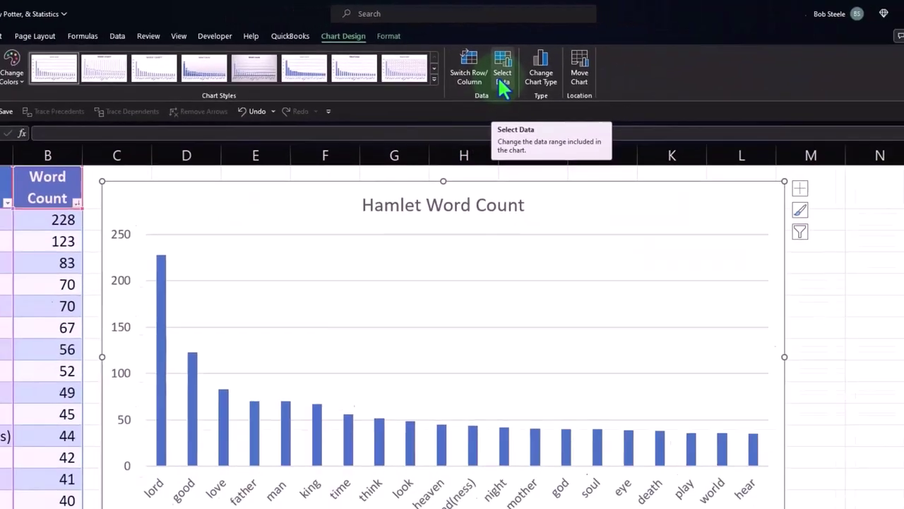
pyautogui.click(544, 117)
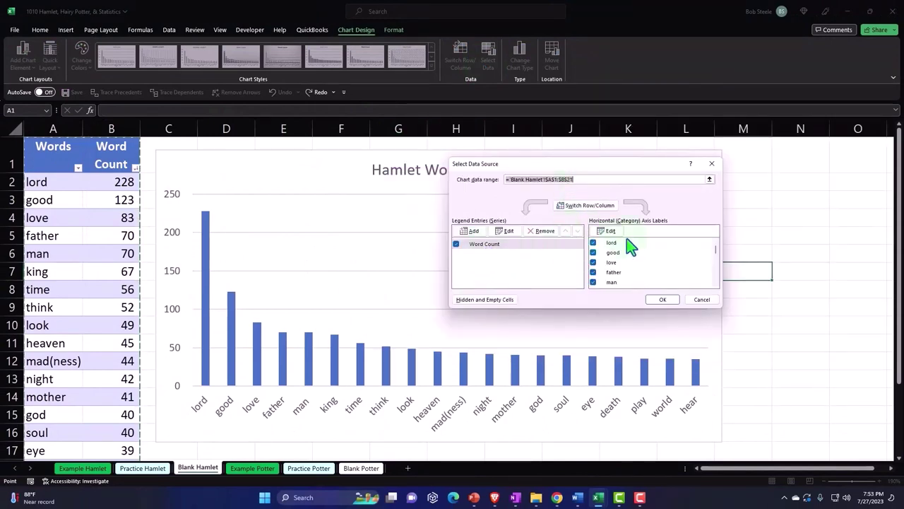
pyautogui.click(504, 231)
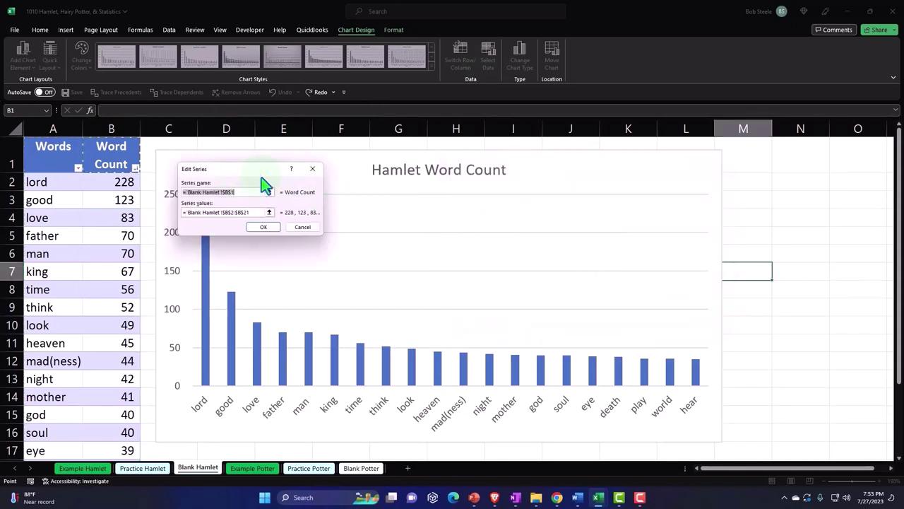
pyautogui.moveTo(262, 182); pyautogui.dragTo(561, 205)
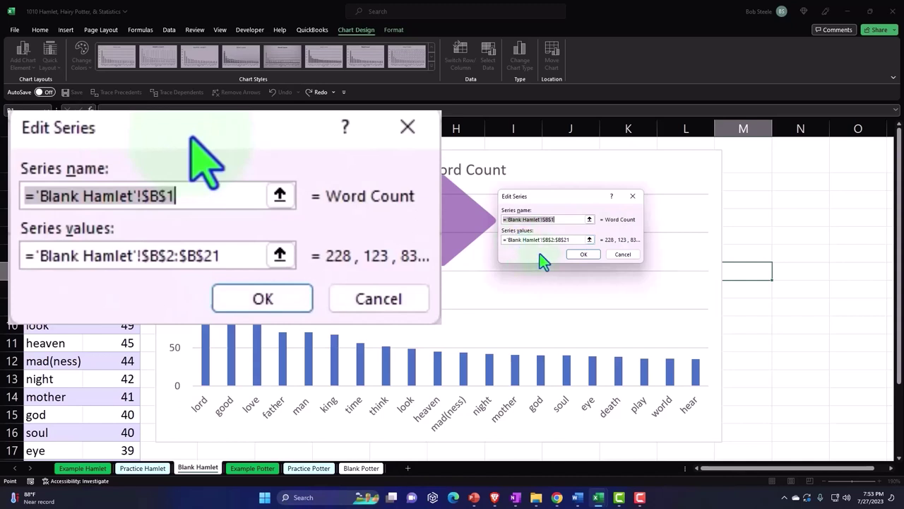
pyautogui.click(589, 221)
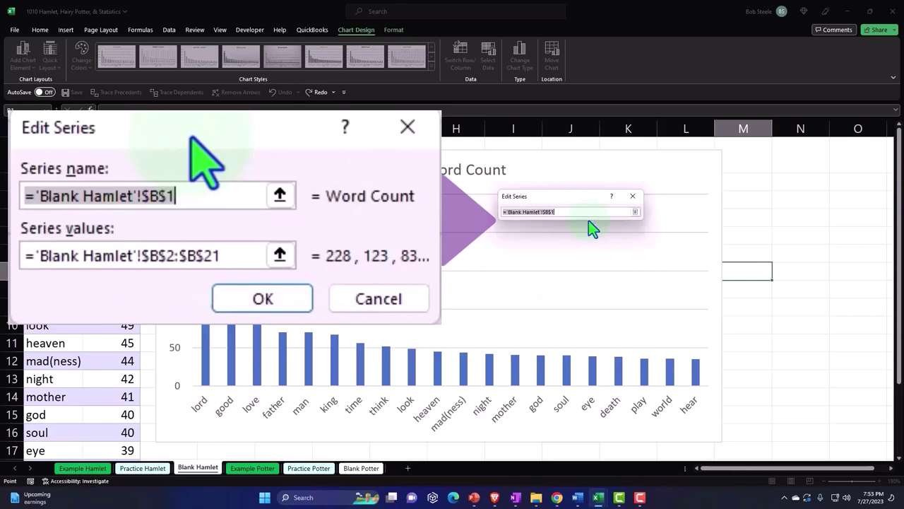
pyautogui.click(632, 212)
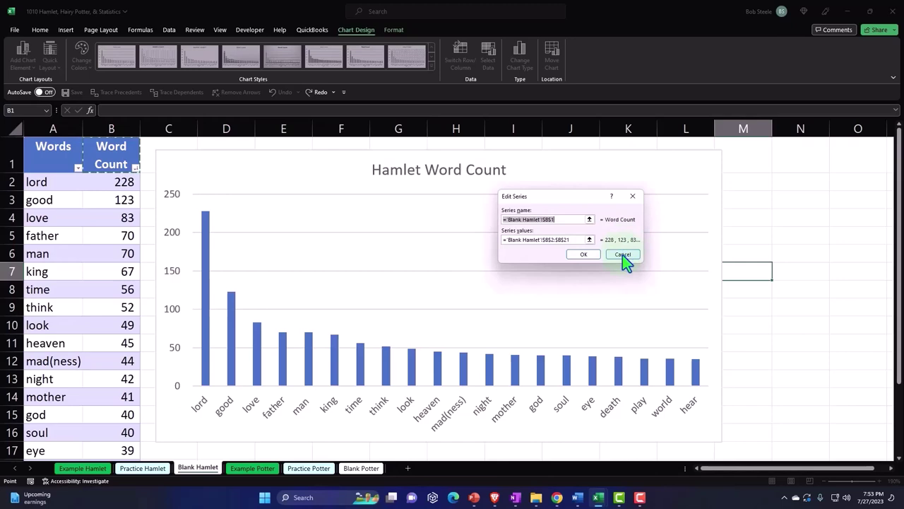
pyautogui.click(622, 255)
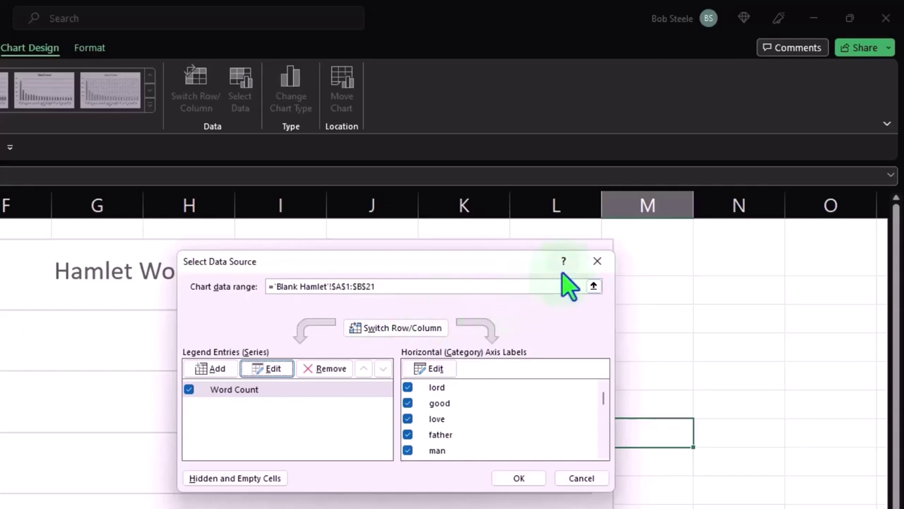
pyautogui.click(599, 270)
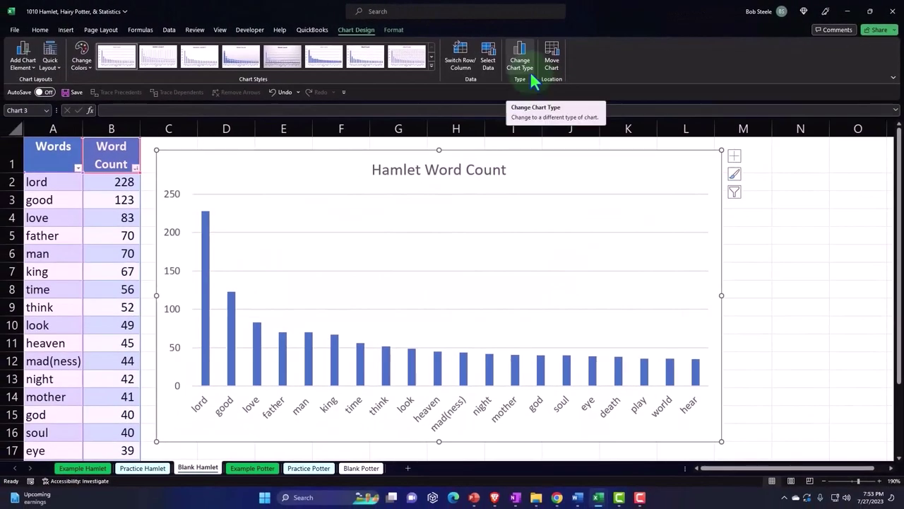
pyautogui.click(530, 71)
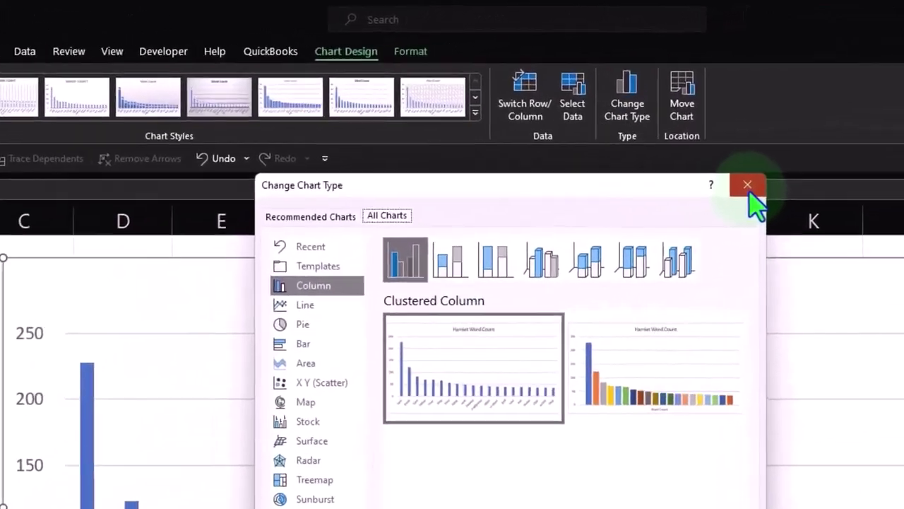
pyautogui.click(748, 188)
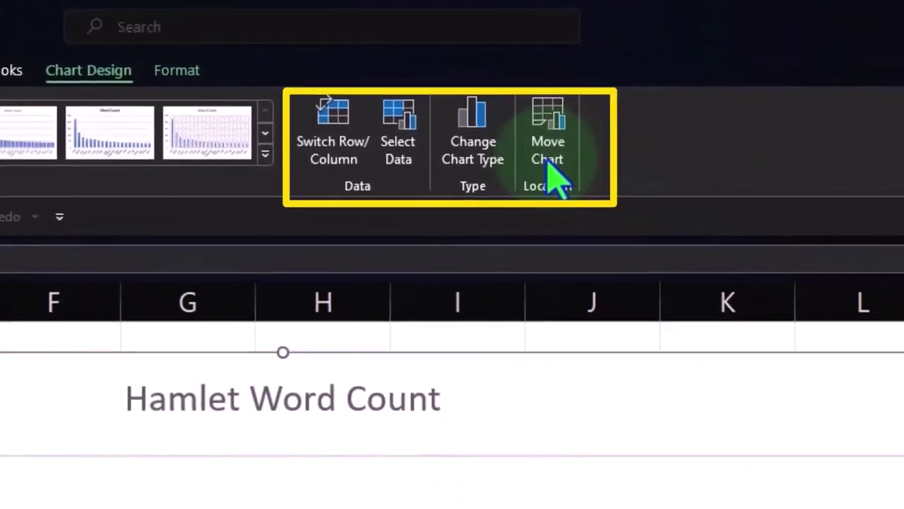
pyautogui.click(578, 175)
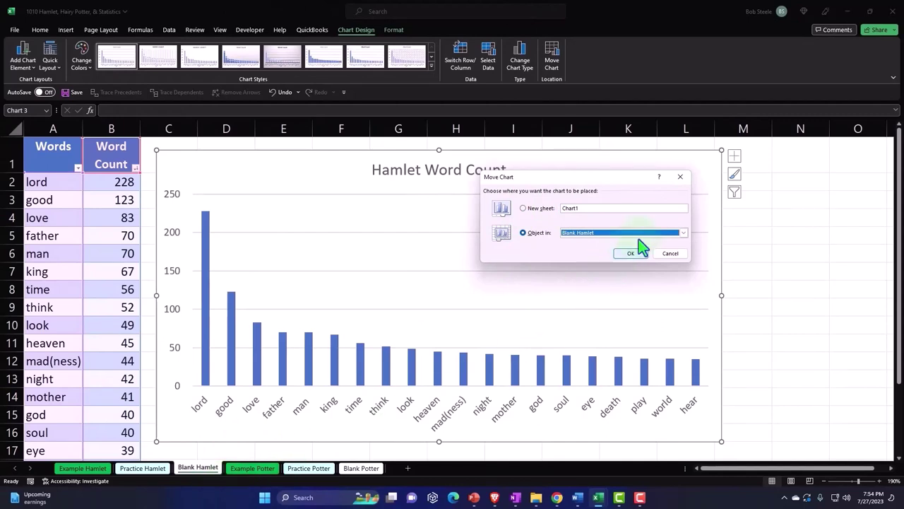
pyautogui.click(681, 181)
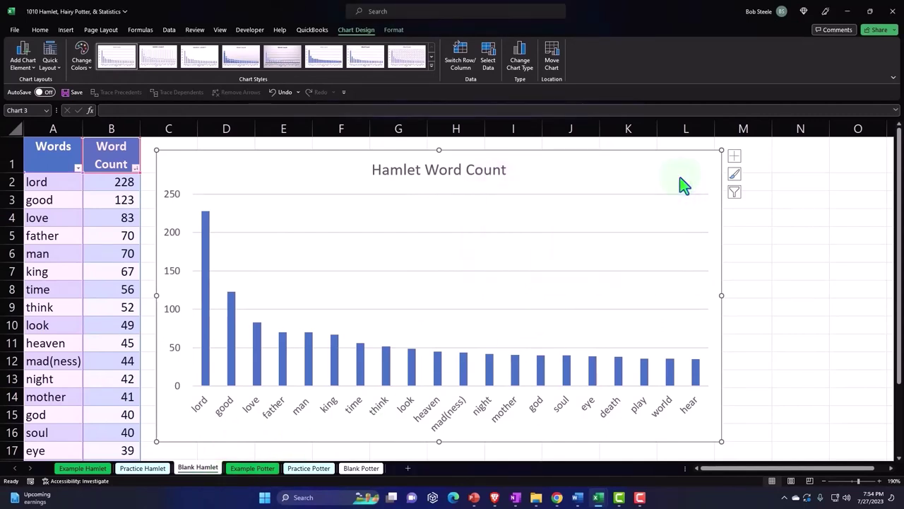
# Show the Format tools and select the 'Hamlet Word Count' chart title
pyautogui.click(394, 30)
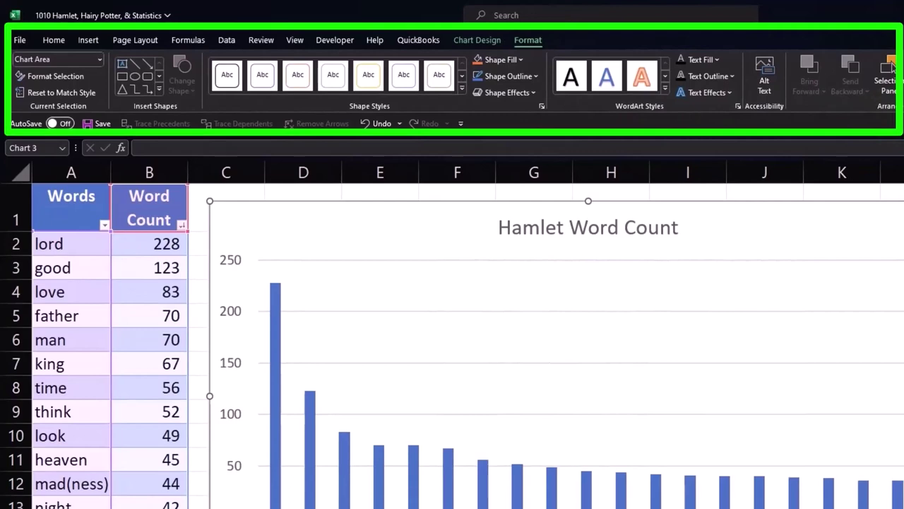
pyautogui.click(641, 227)
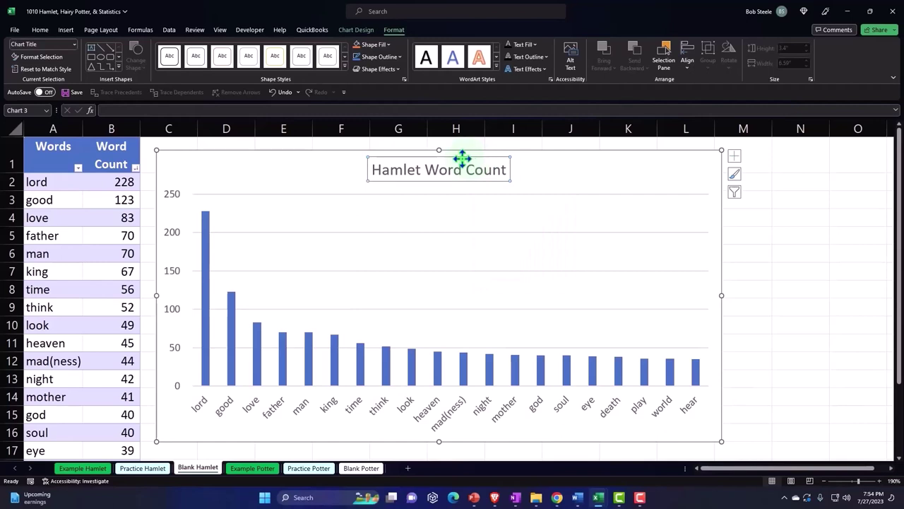
pyautogui.rightClick(463, 159)
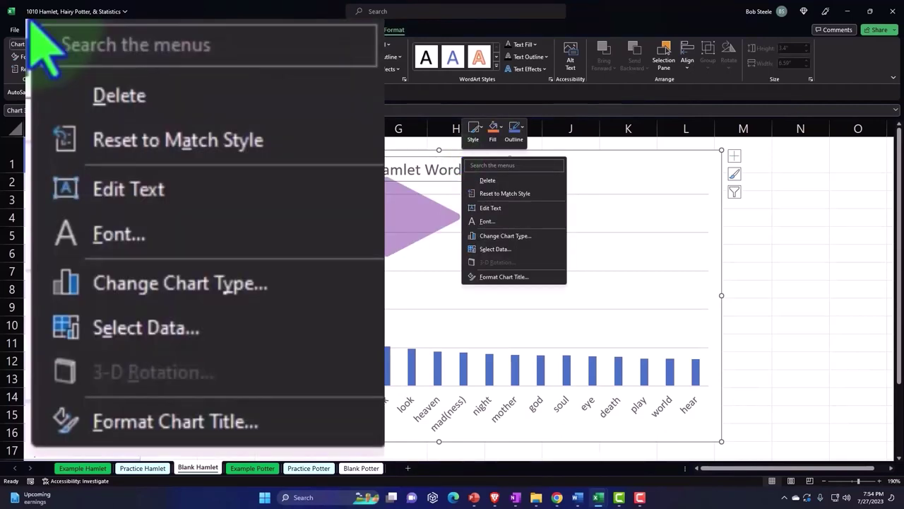
pyautogui.press('Escape')
pyautogui.click(173, 235)
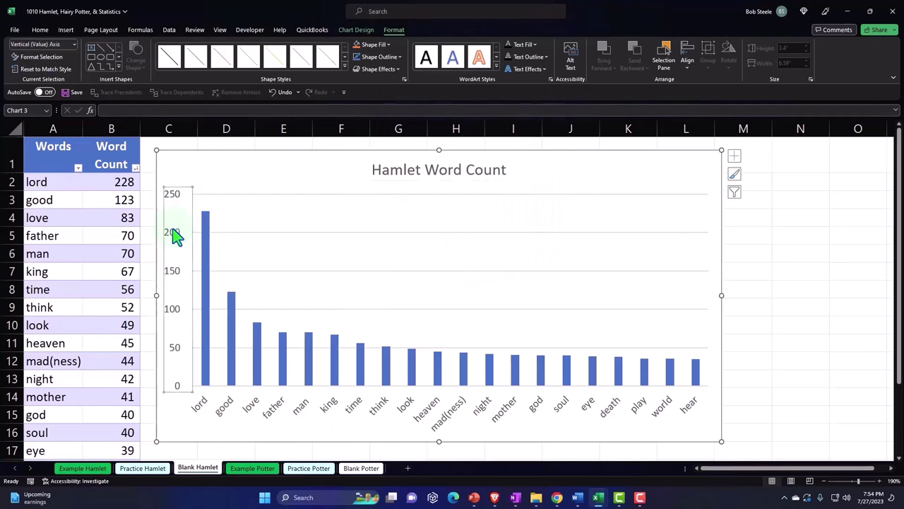
pyautogui.doubleClick(174, 235)
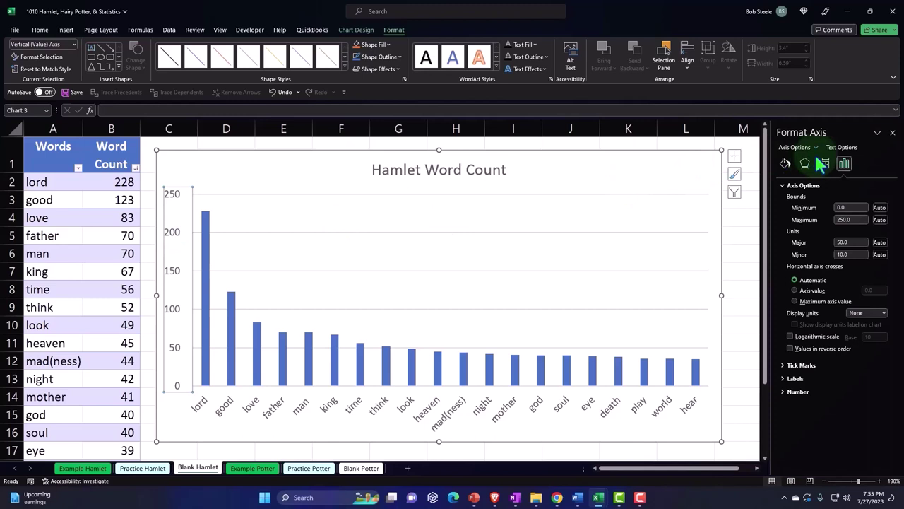
pyautogui.click(893, 133)
pyautogui.click(207, 239)
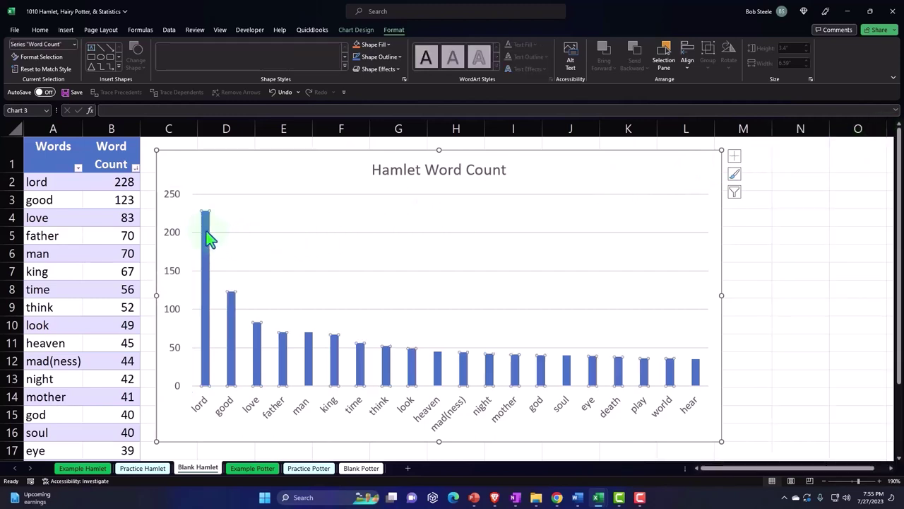
pyautogui.doubleClick(208, 230)
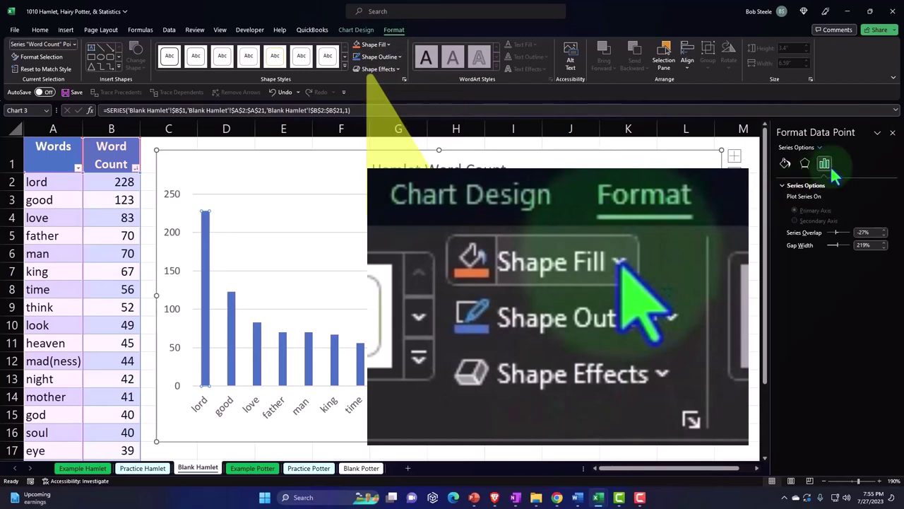
pyautogui.click(893, 132)
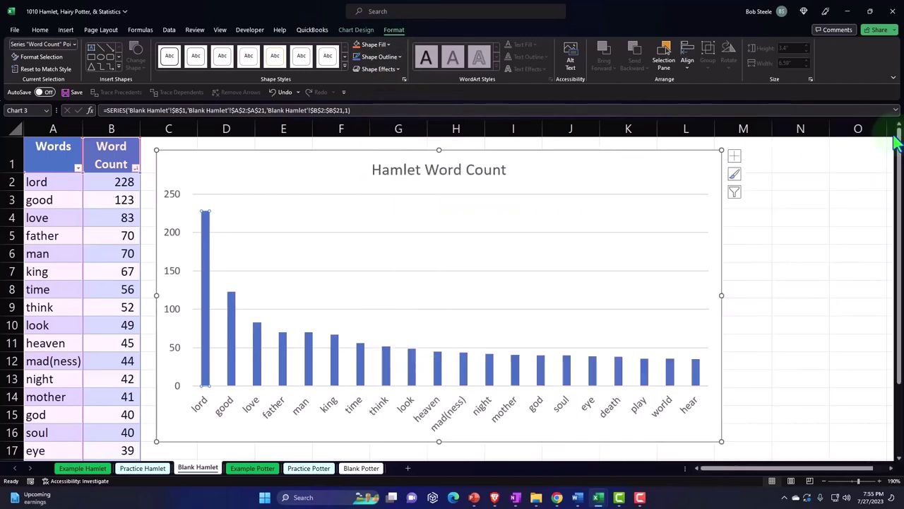
pyautogui.doubleClick(438, 422)
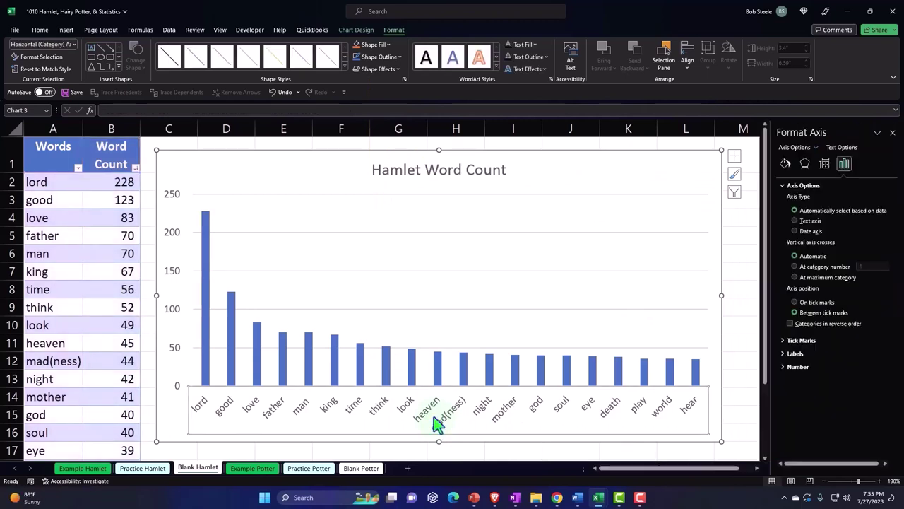
pyautogui.click(892, 133)
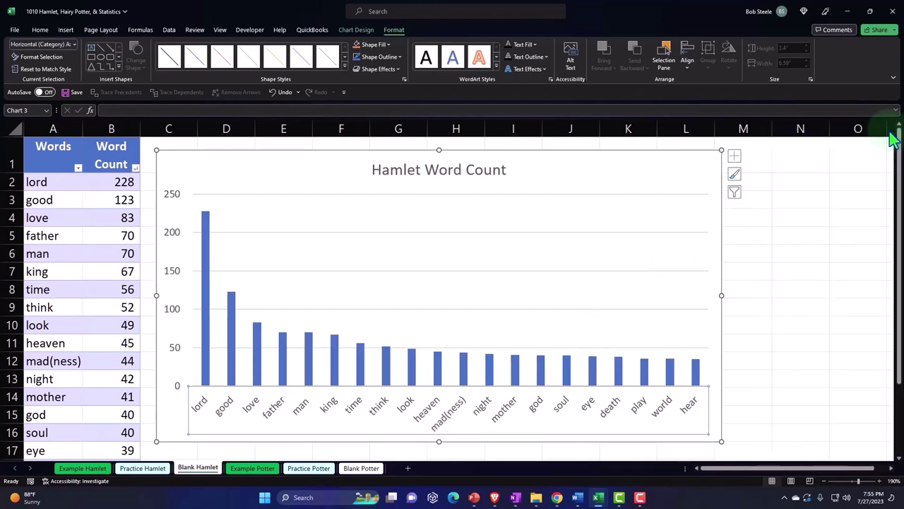
# Add axis titles 'Word Count' and 'Words', then widen the chart to about 7.23 inches
pyautogui.click(735, 159)
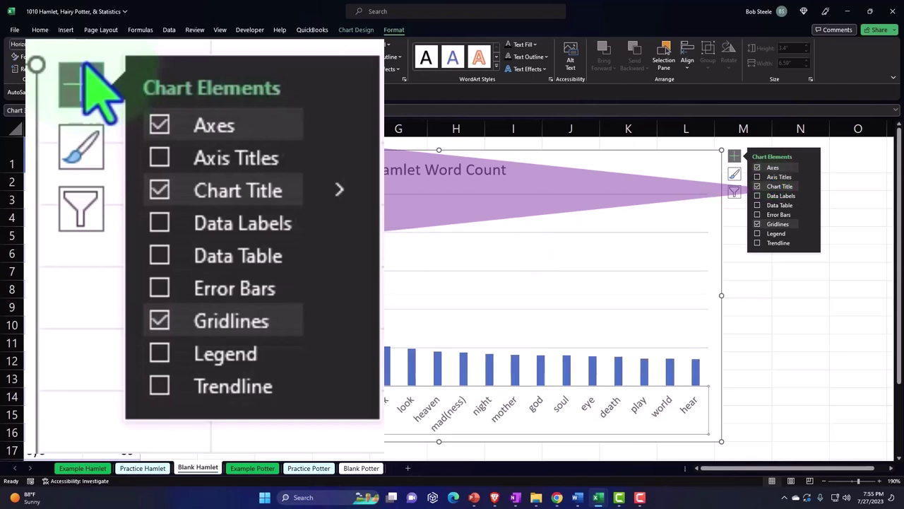
pyautogui.click(781, 178)
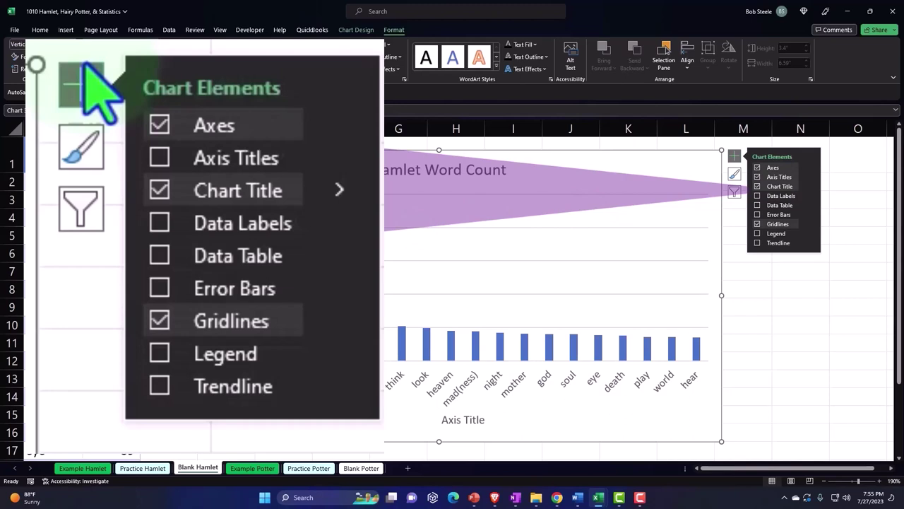
pyautogui.write('Word Count')
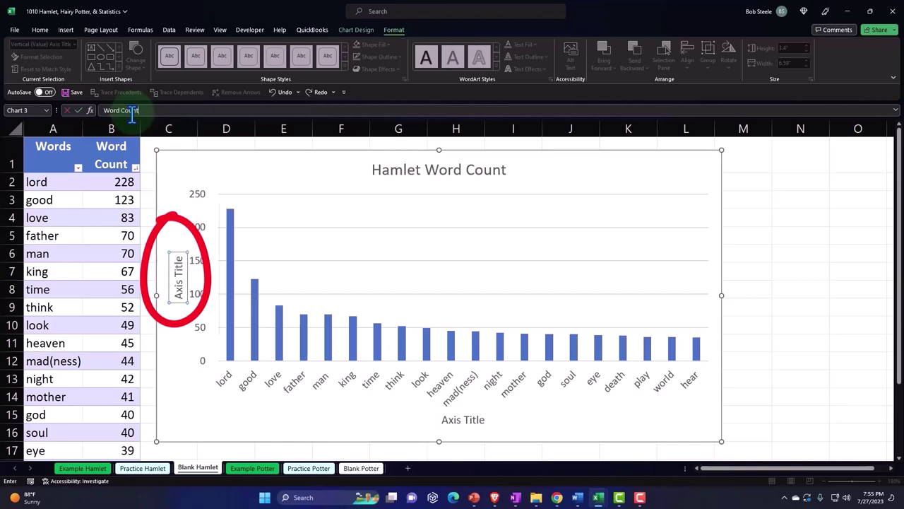
pyautogui.press('Return')
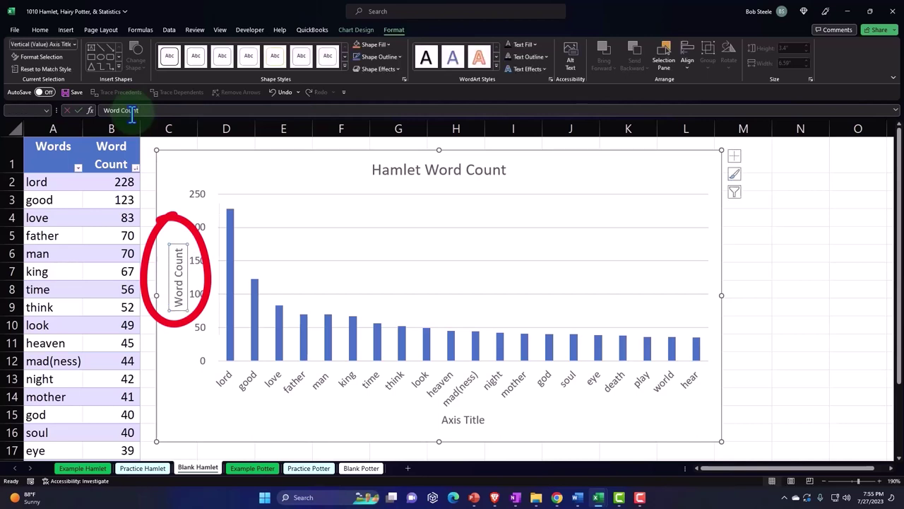
pyautogui.click(440, 415)
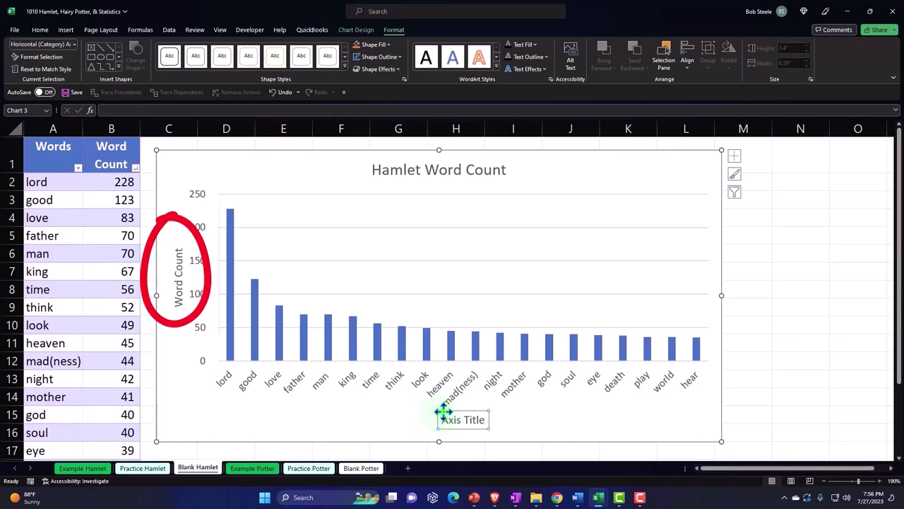
pyautogui.write('Word')
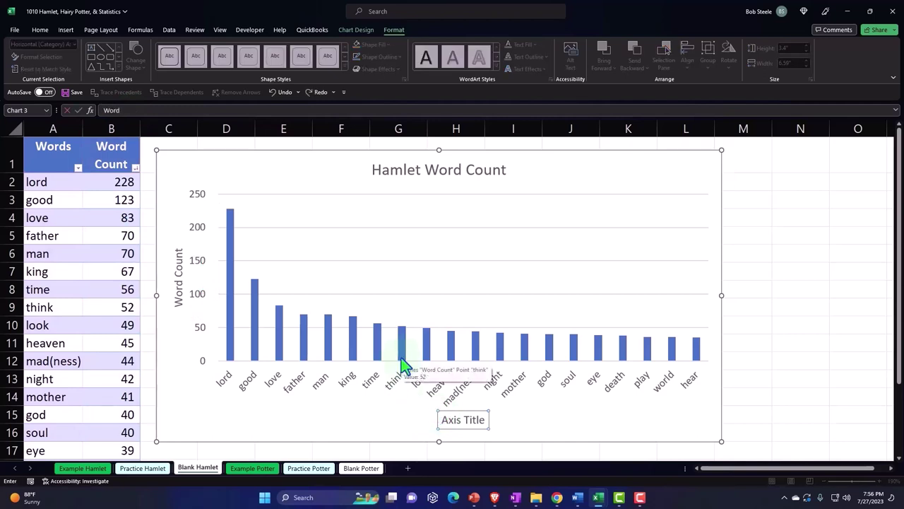
pyautogui.write('s')
pyautogui.press('Return')
pyautogui.click(319, 432)
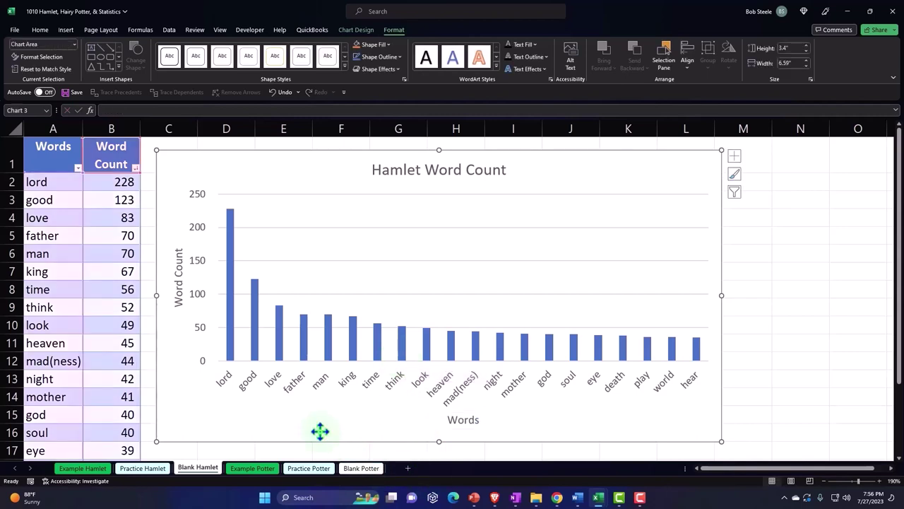
pyautogui.moveTo(725, 443); pyautogui.dragTo(777, 439)
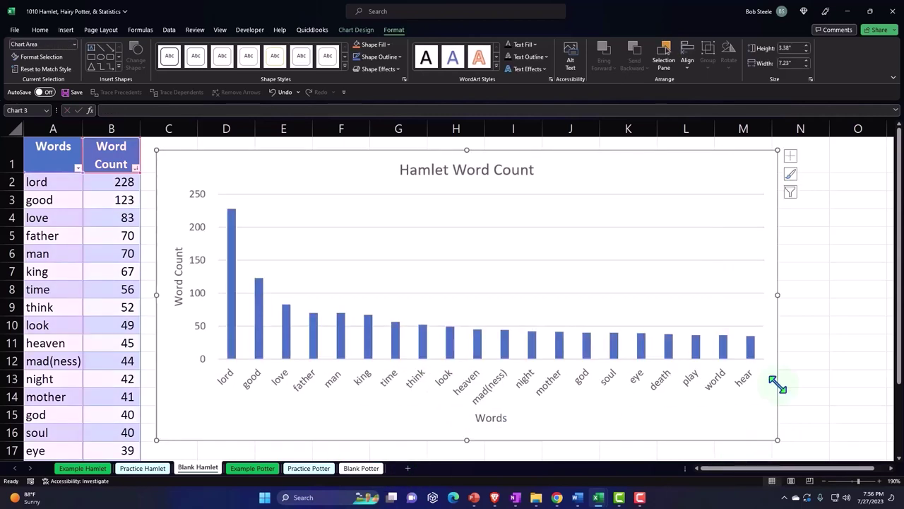
# Show data labels on every bar, from 228 for lord down to 35 for hear
pyautogui.click(790, 157)
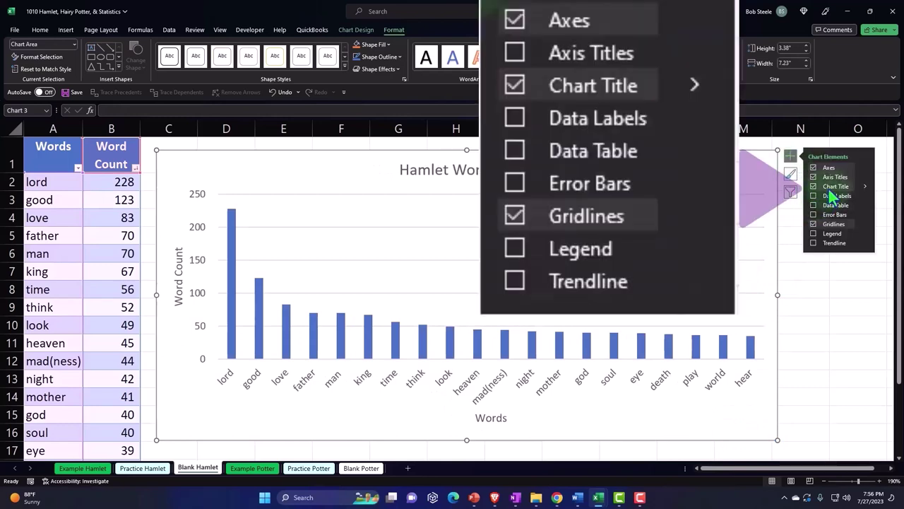
pyautogui.click(831, 196)
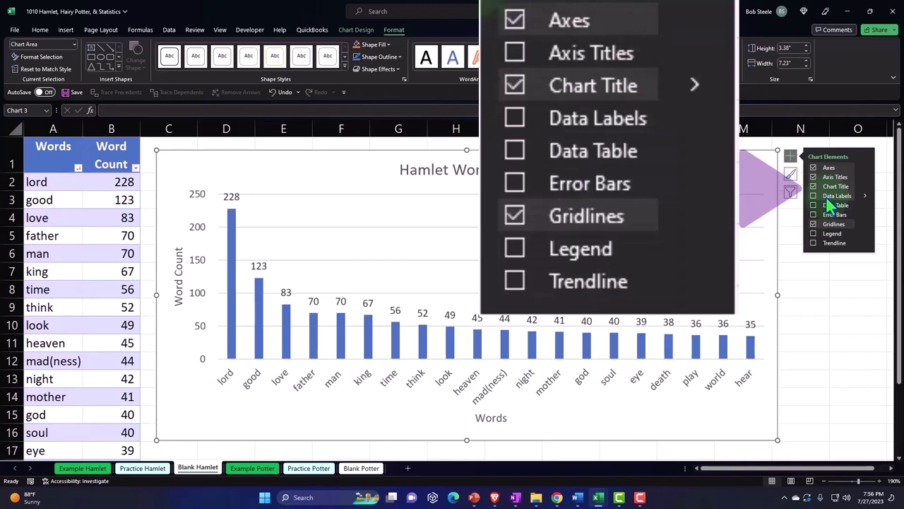
pyautogui.click(826, 198)
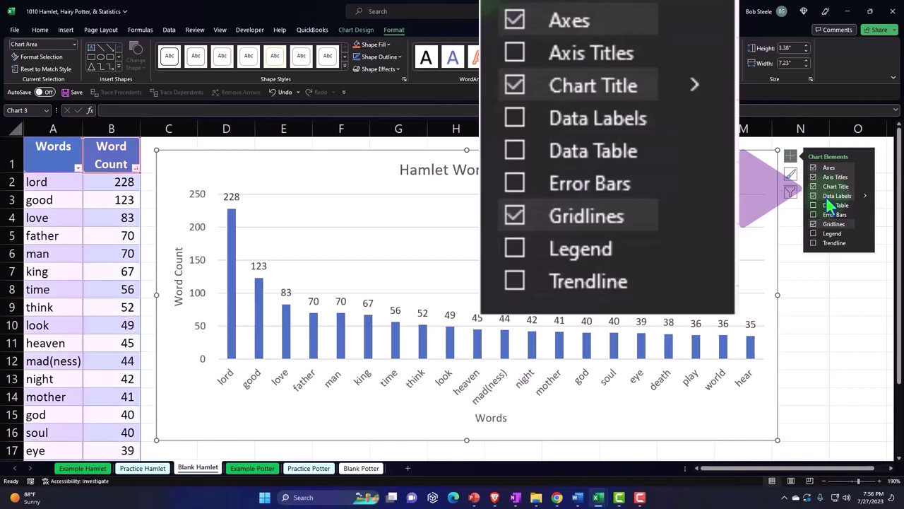
pyautogui.click(234, 199)
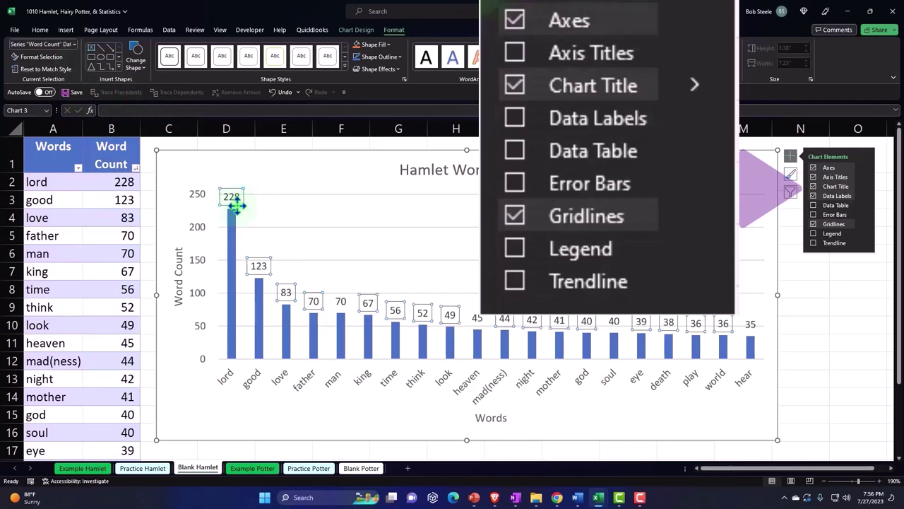
pyautogui.doubleClick(228, 189)
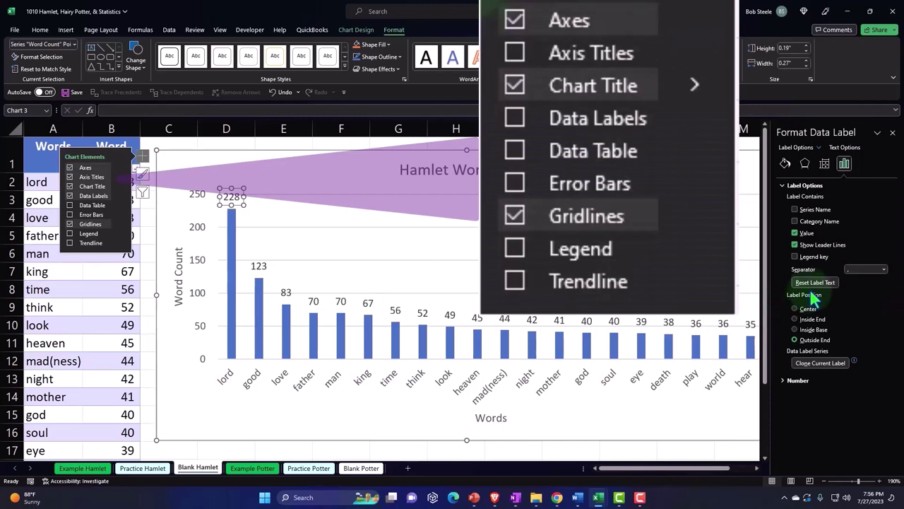
pyautogui.click(893, 134)
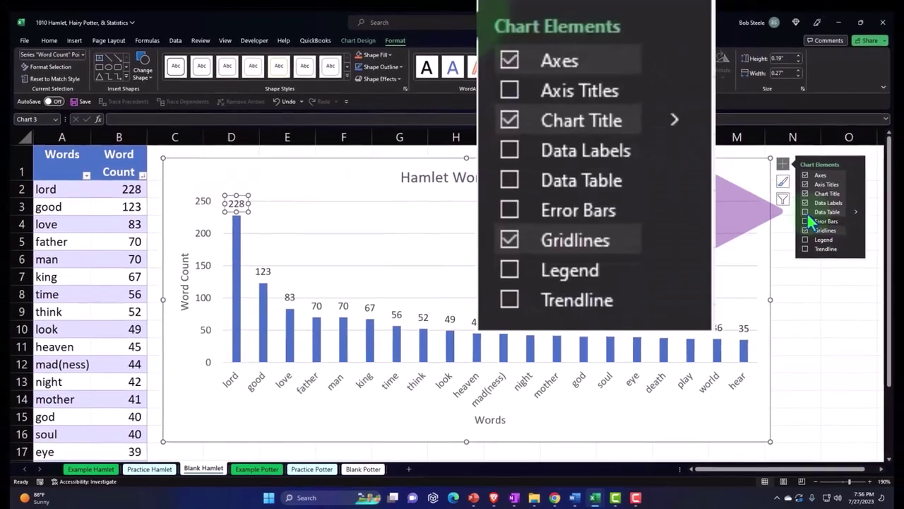
pyautogui.click(812, 207)
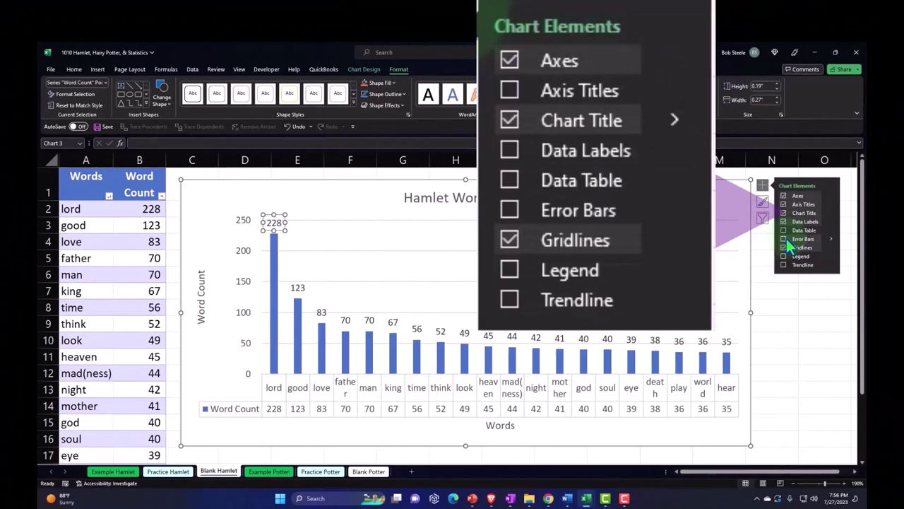
pyautogui.click(784, 231)
pyautogui.click(787, 239)
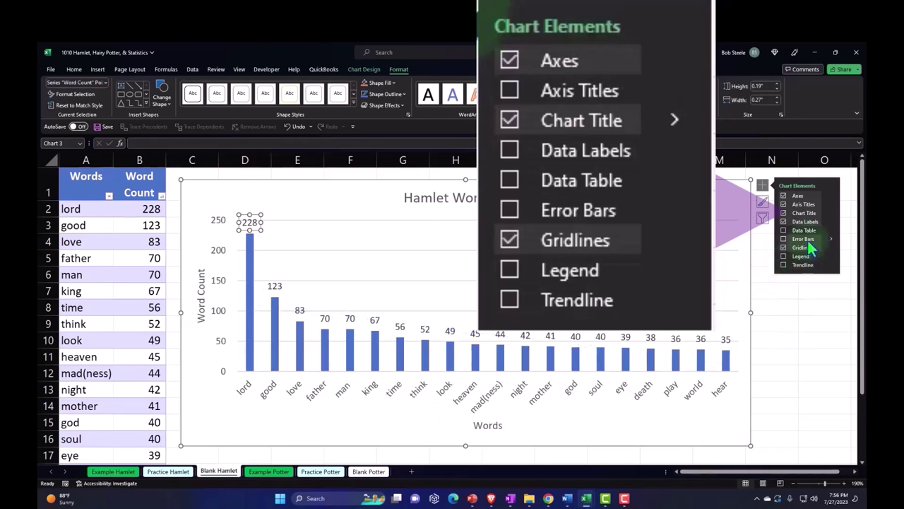
pyautogui.click(823, 354)
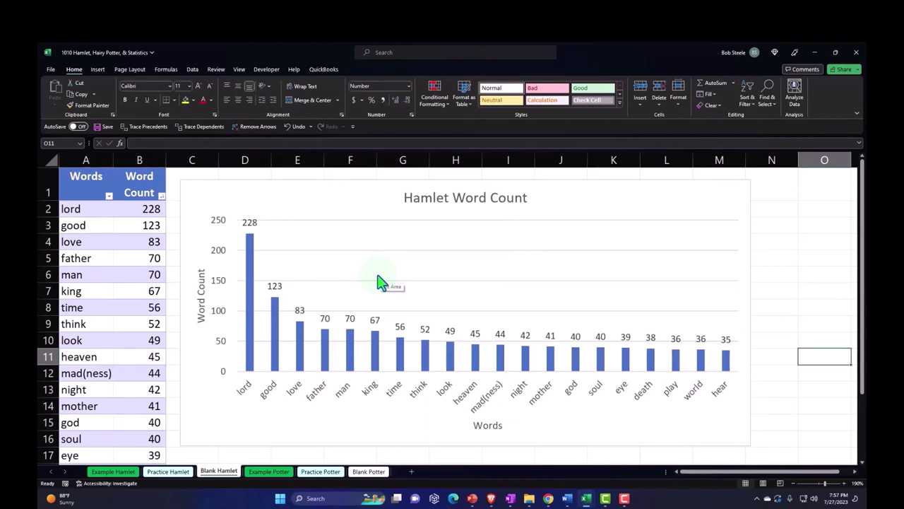
# Switch to the Blank Potter sheet, scroll to the top and select the word list A5:B15
pyautogui.click(376, 474)
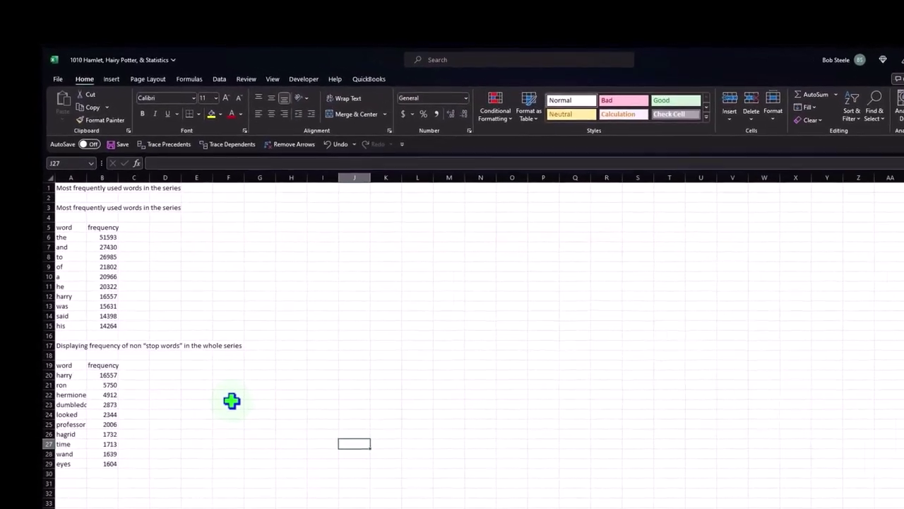
pyautogui.scroll(2, 183, 331)
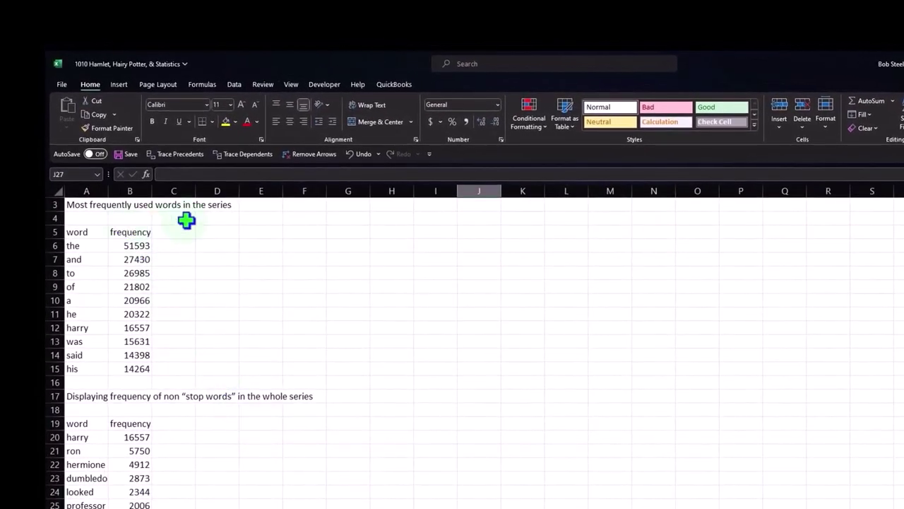
pyautogui.scroll(1, 204, 287)
pyautogui.scroll(2, 218, 318)
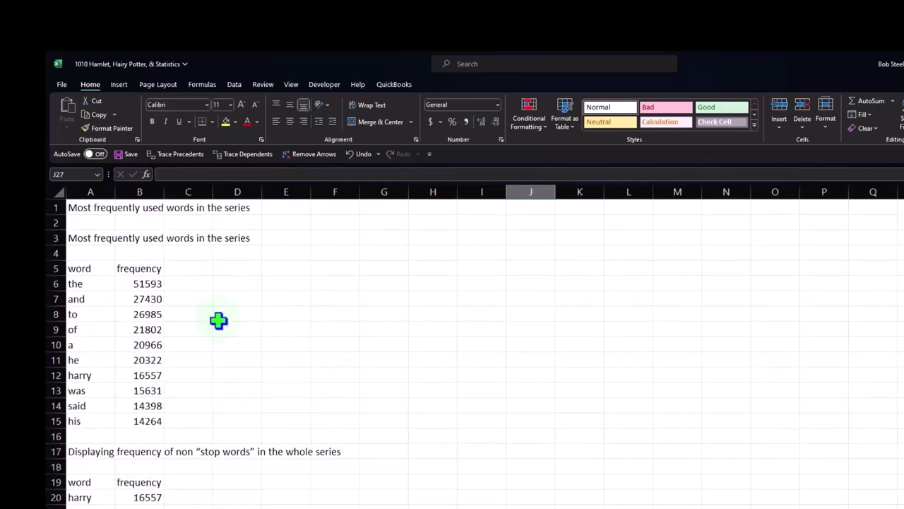
pyautogui.scroll(2, 435, 408)
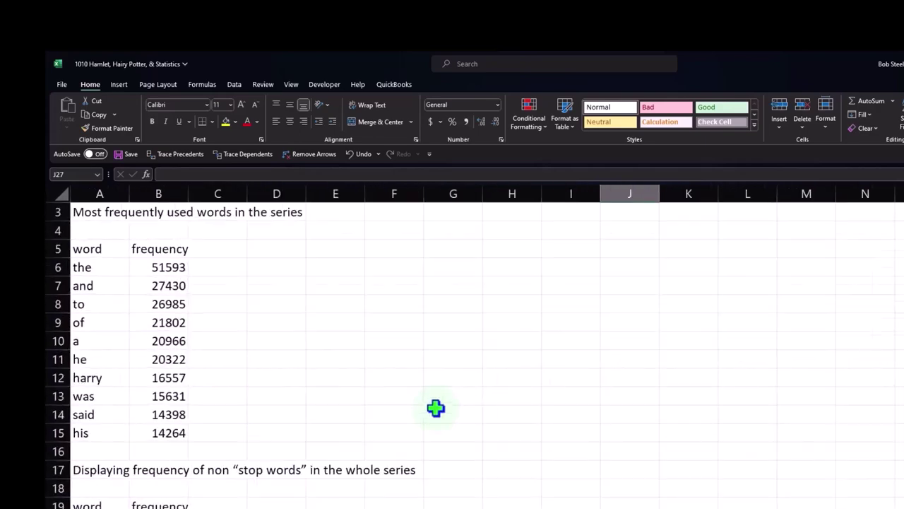
pyautogui.scroll(1, 435, 408)
pyautogui.scroll(1, 436, 407)
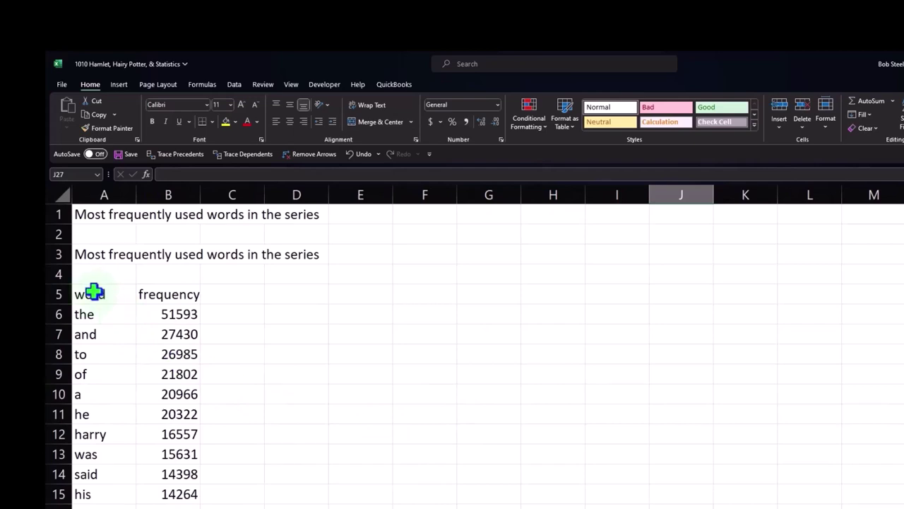
pyautogui.moveTo(94, 292); pyautogui.dragTo(175, 488)
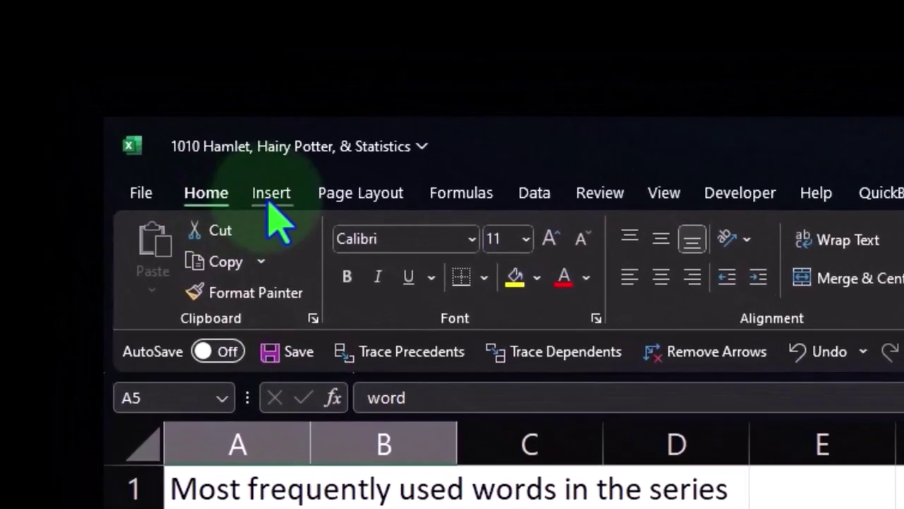
# Convert the range A5:B15 into a table with headers
pyautogui.click(236, 173)
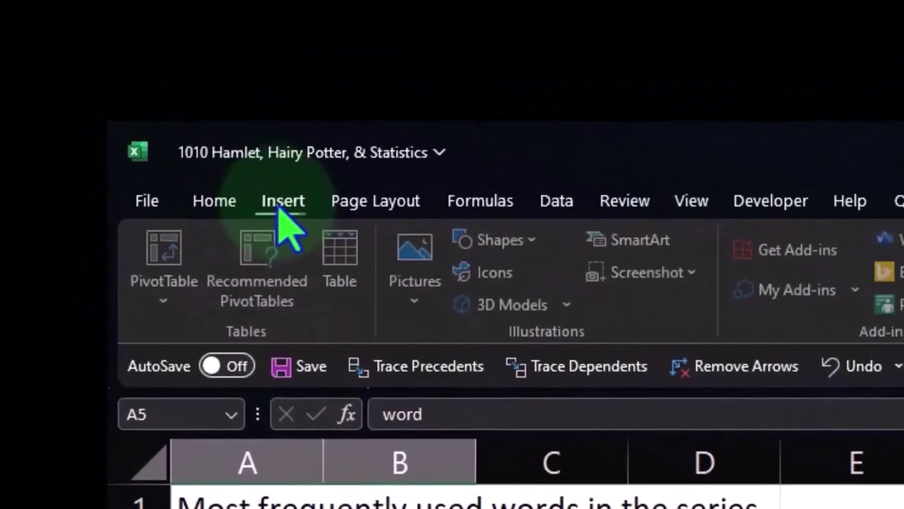
pyautogui.click(340, 280)
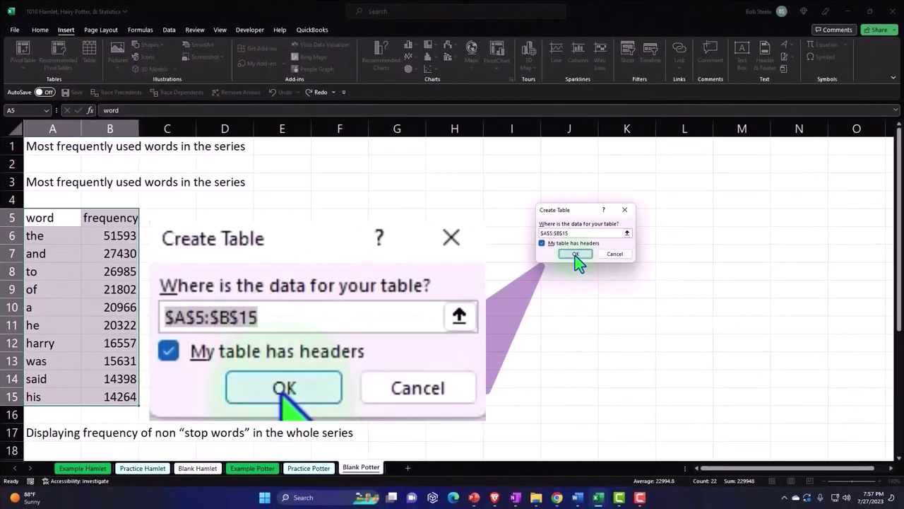
pyautogui.click(576, 260)
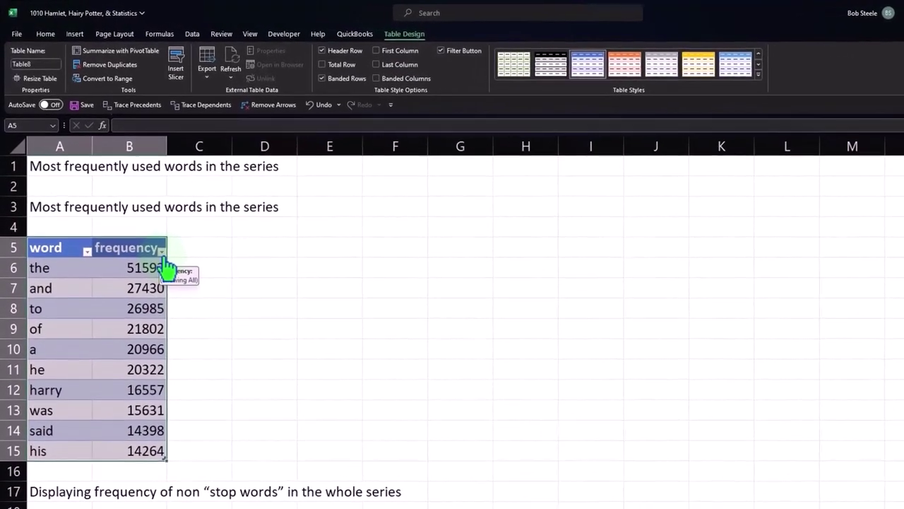
# Sort the table by frequency from largest to smallest
pyautogui.click(153, 238)
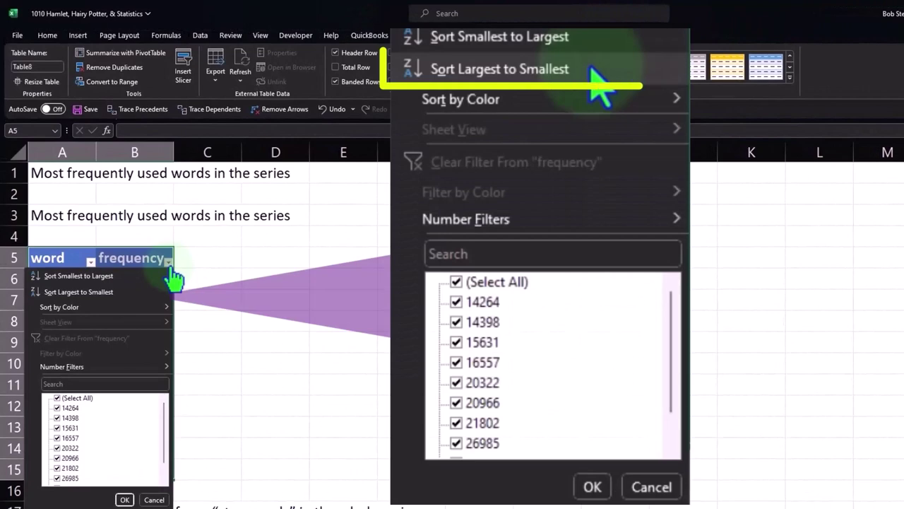
pyautogui.click(122, 290)
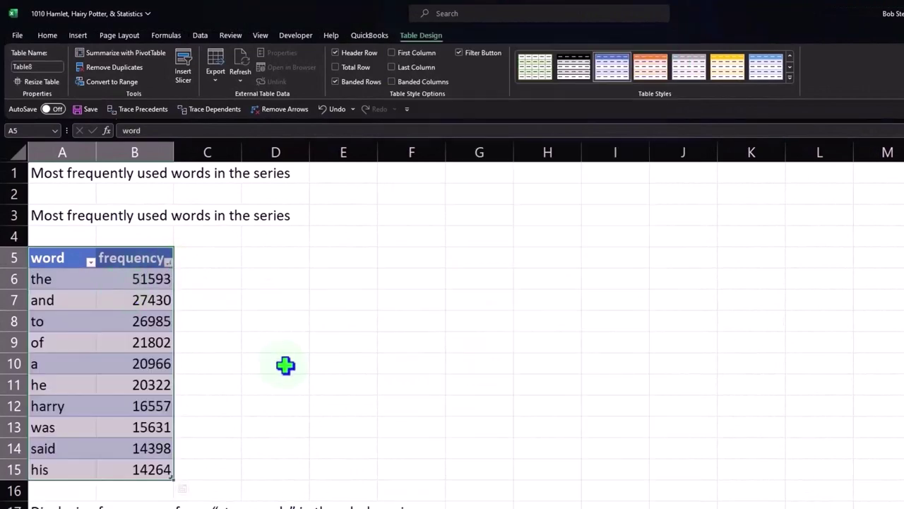
pyautogui.click(284, 364)
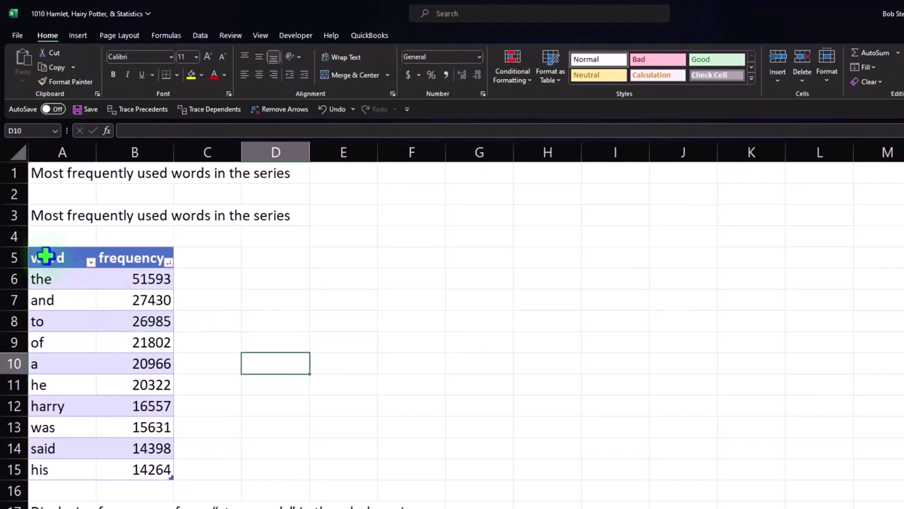
# Insert a clustered bar chart plotting the table's word frequencies
pyautogui.moveTo(45, 257); pyautogui.dragTo(132, 467)
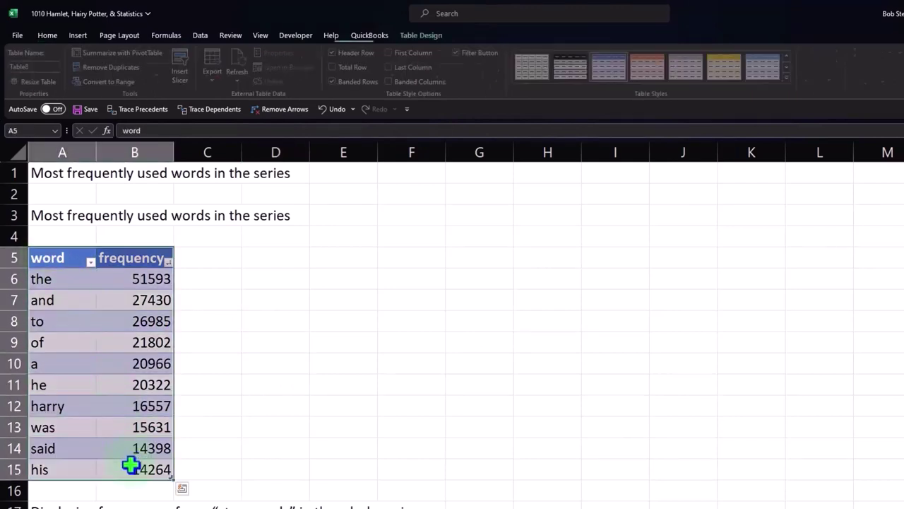
pyautogui.click(75, 36)
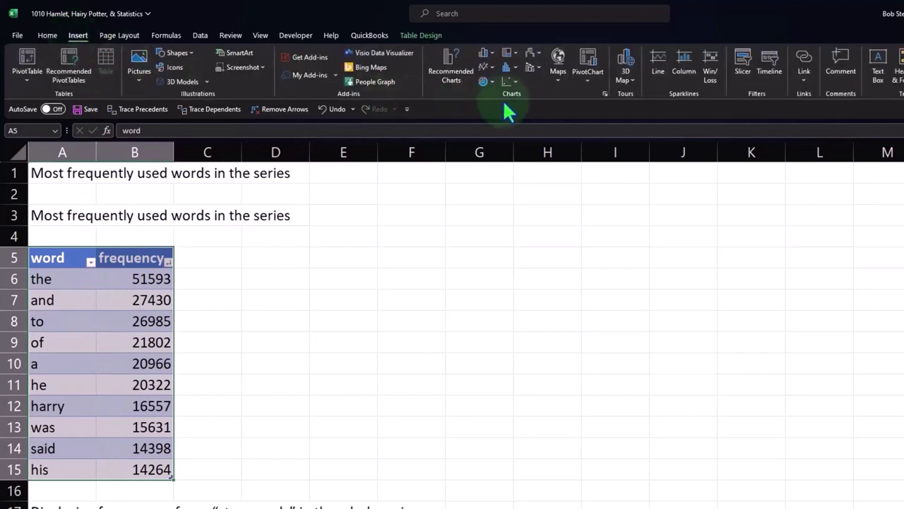
pyautogui.click(438, 74)
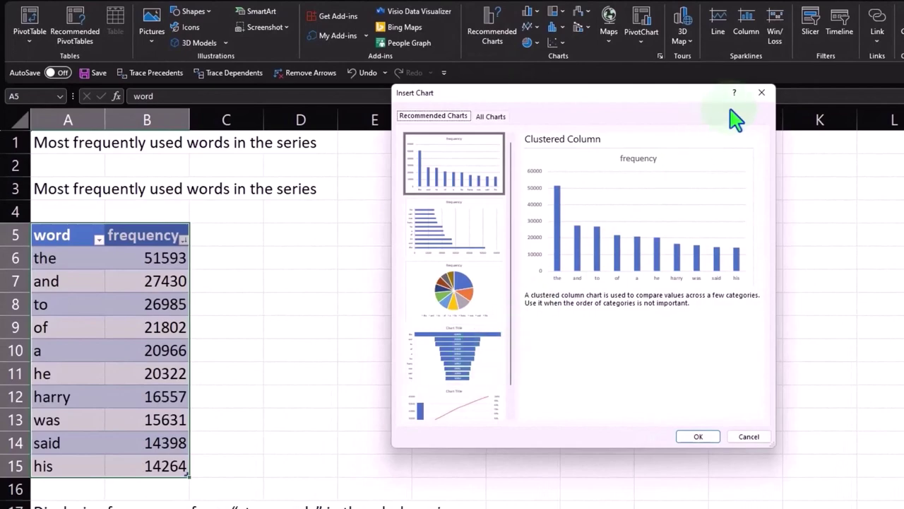
pyautogui.click(761, 93)
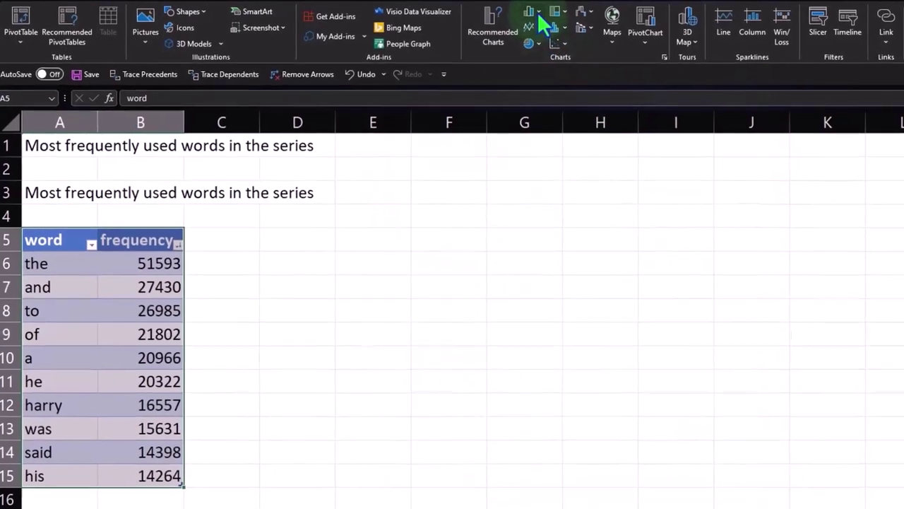
pyautogui.click(527, 11)
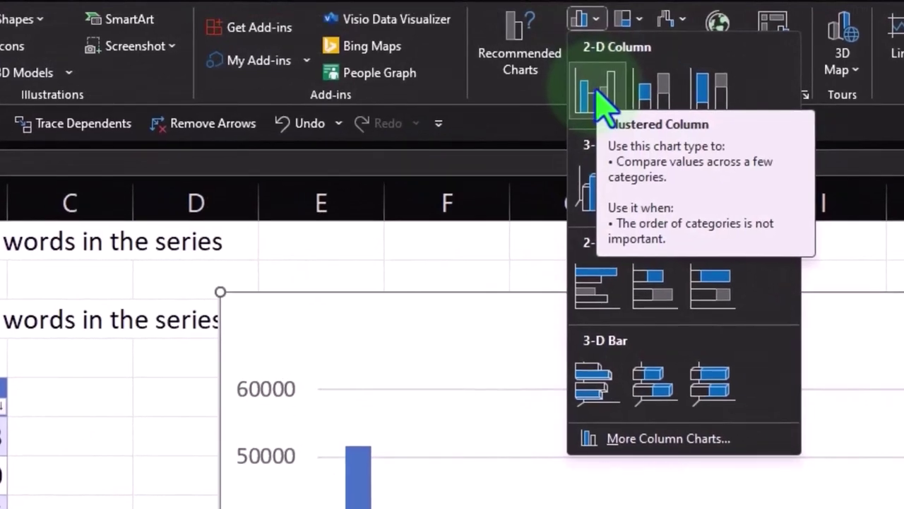
pyautogui.click(604, 291)
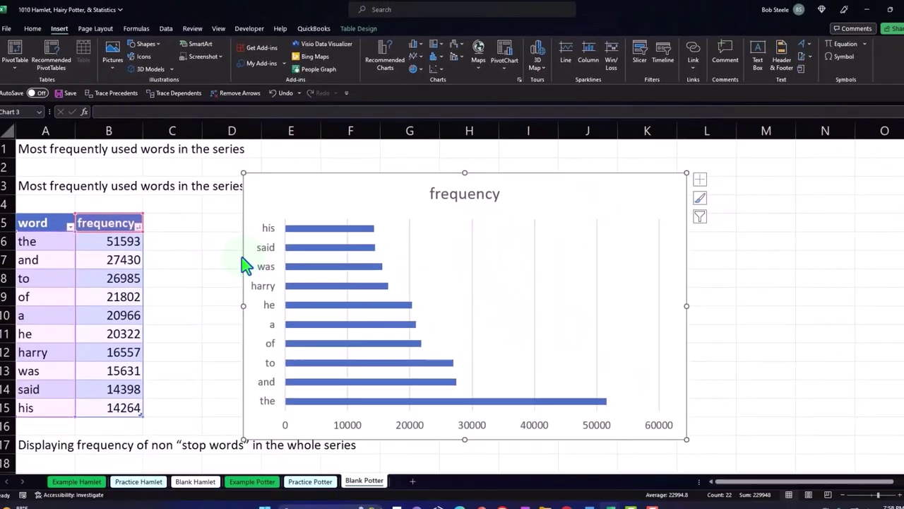
# Move the bar chart beside the table and rename its title from 'frequency' to 'Harry Word Count'
pyautogui.moveTo(237, 309); pyautogui.dragTo(351, 267)
pyautogui.click(334, 228)
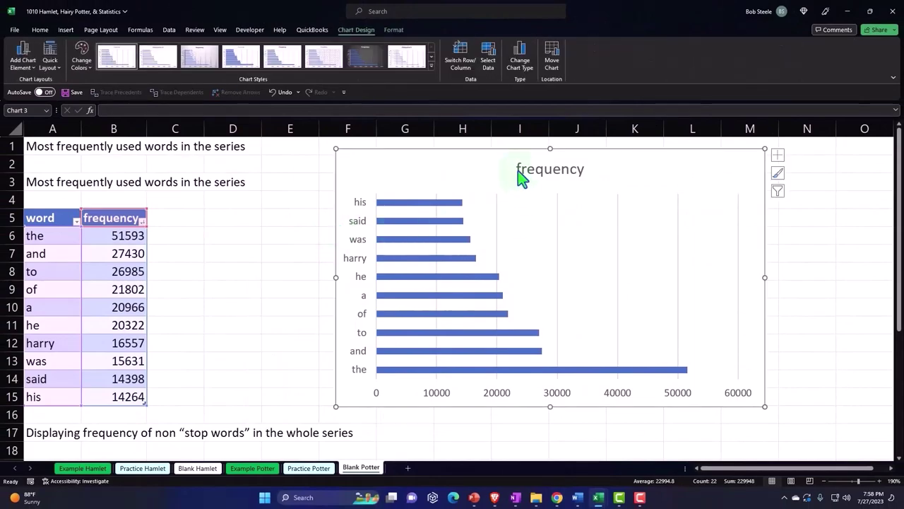
pyautogui.doubleClick(519, 171)
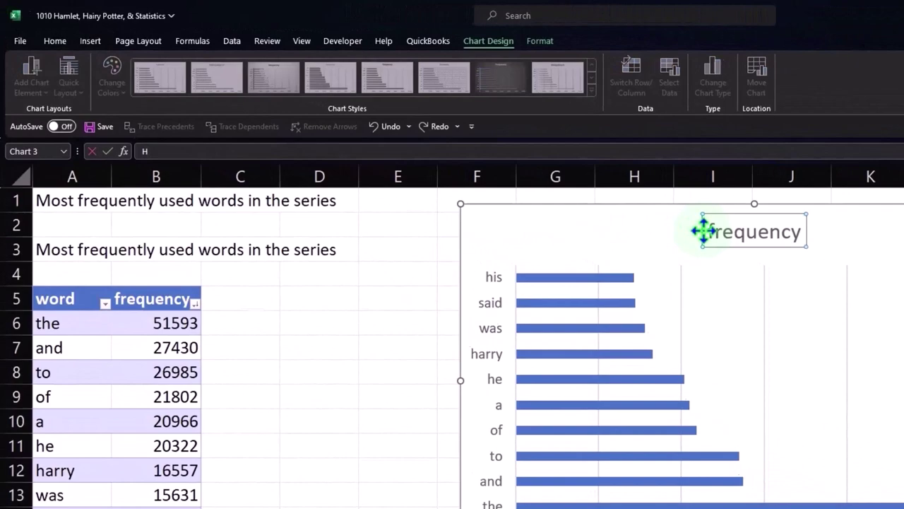
pyautogui.write('arry')
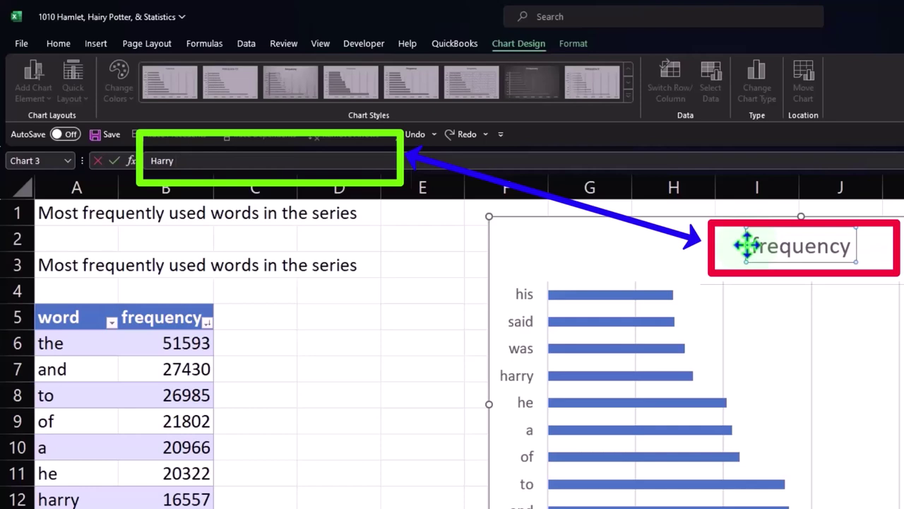
pyautogui.write('Word Count')
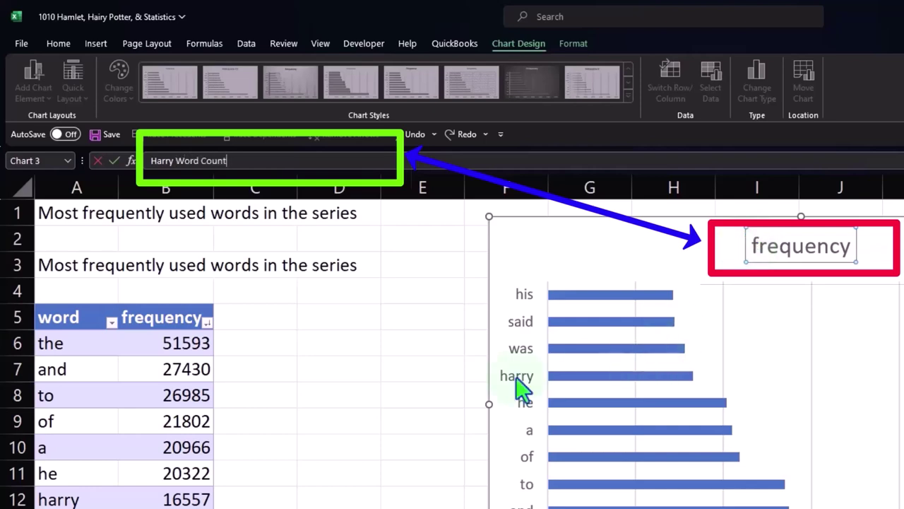
pyautogui.click(368, 349)
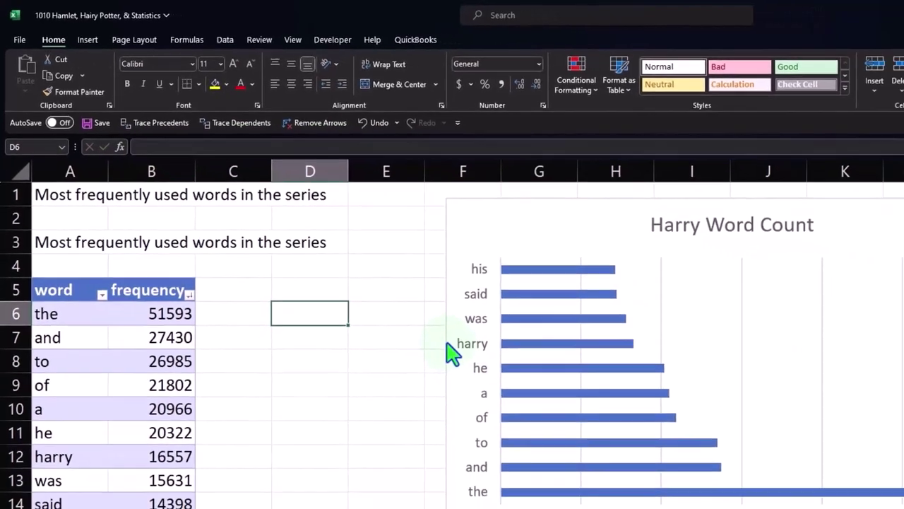
# Shift the Harry Word Count chart left, widen it, and open Format Axis for the horizontal value axis
pyautogui.moveTo(499, 387); pyautogui.dragTo(406, 376)
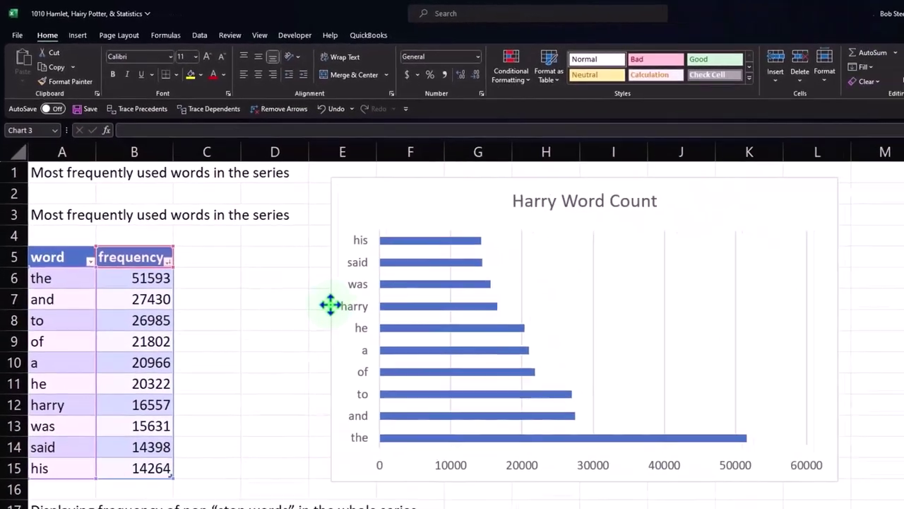
pyautogui.moveTo(330, 305); pyautogui.dragTo(318, 306)
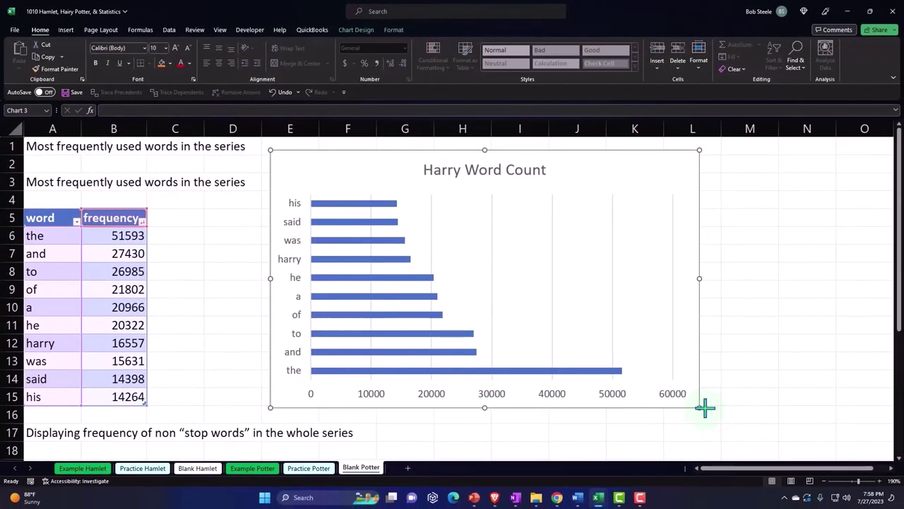
pyautogui.moveTo(705, 407); pyautogui.dragTo(794, 406)
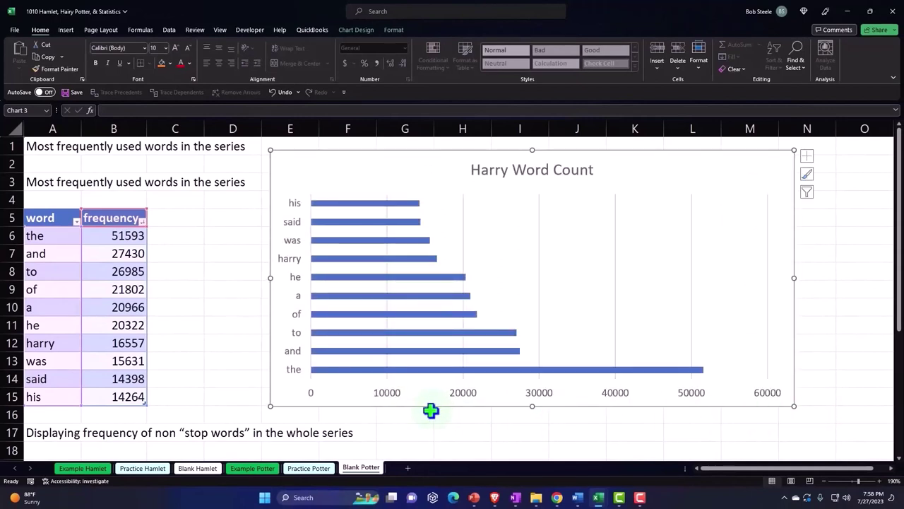
pyautogui.click(399, 397)
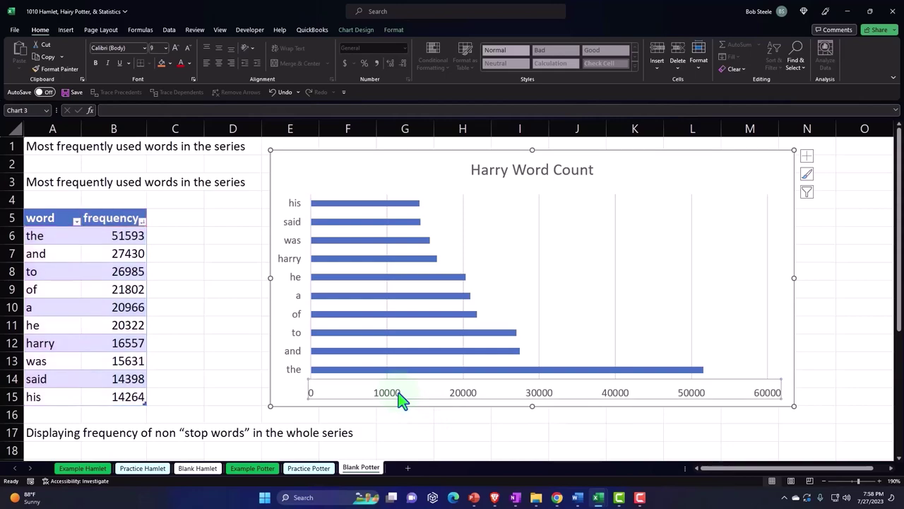
pyautogui.doubleClick(399, 397)
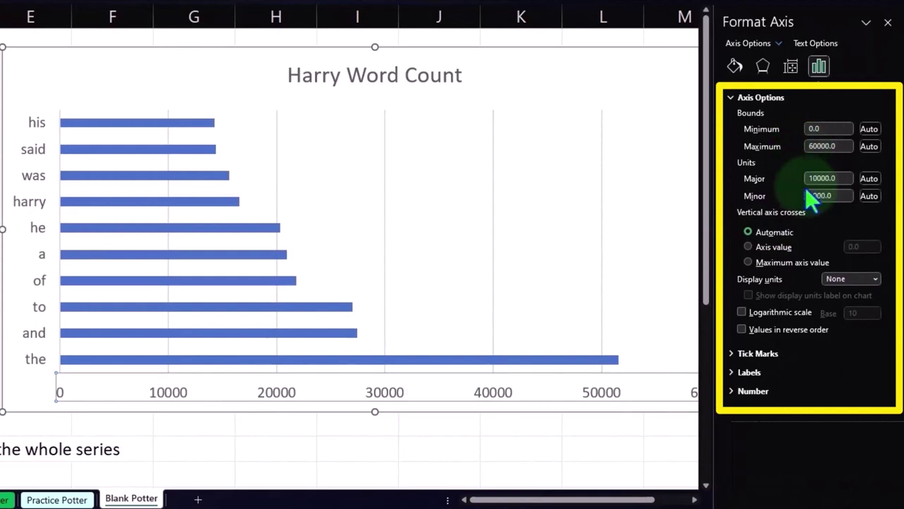
pyautogui.click(843, 179)
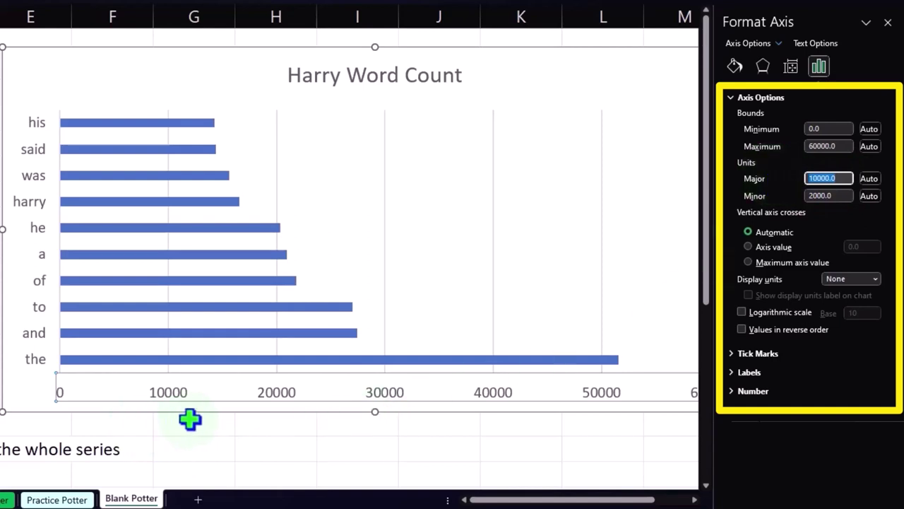
pyautogui.write('500')
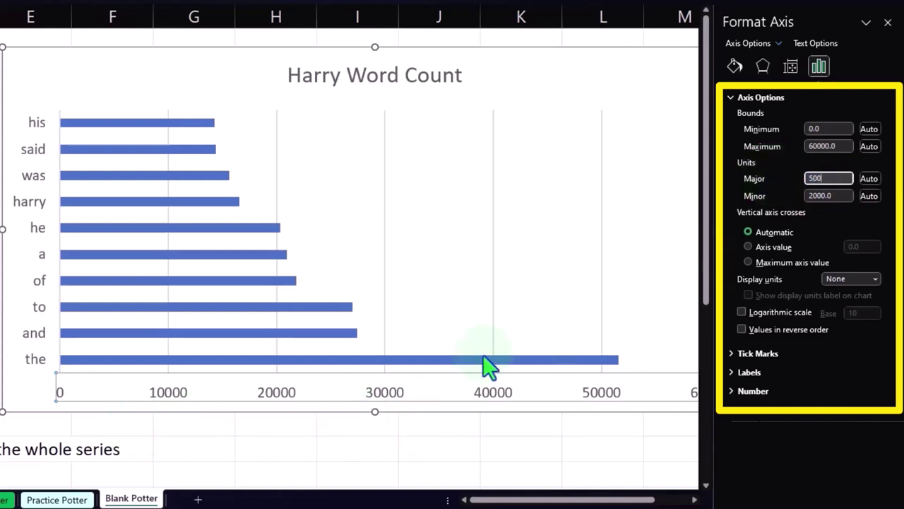
pyautogui.click(843, 196)
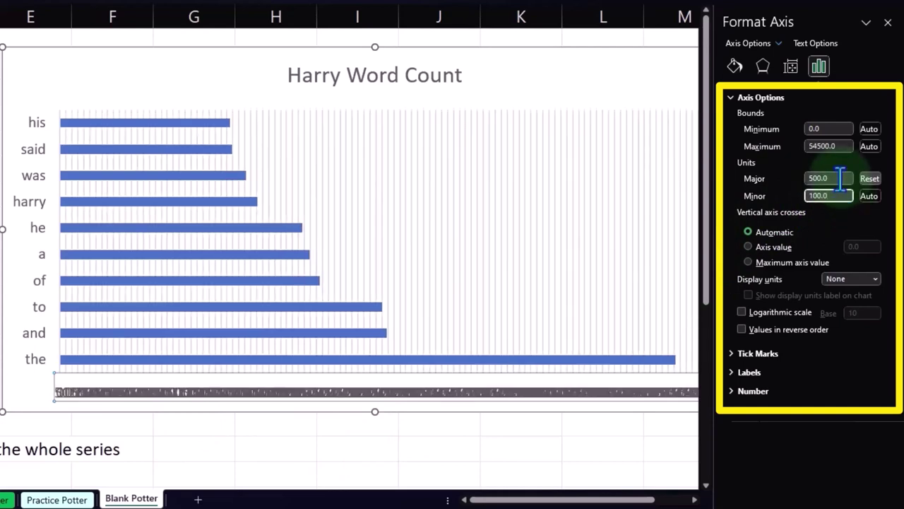
pyautogui.click(751, 178)
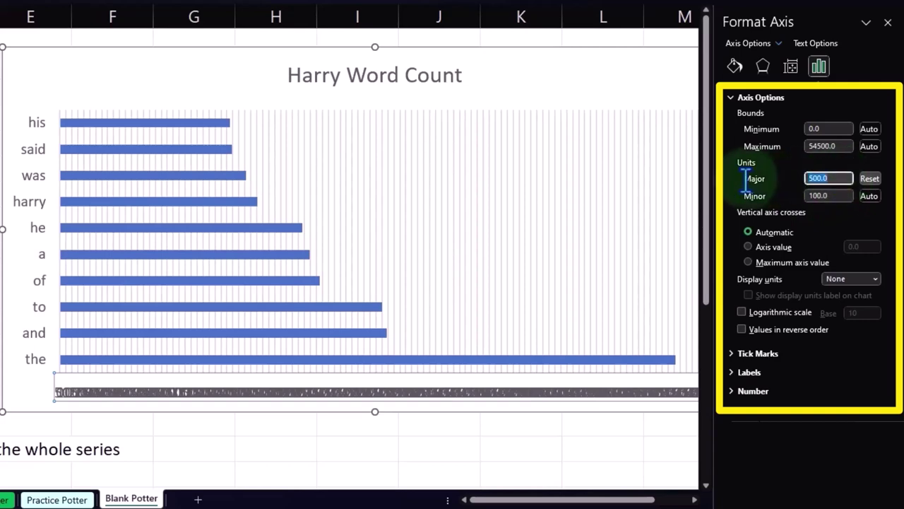
pyautogui.press('BackSpace')
pyautogui.write('100')
pyautogui.click(846, 221)
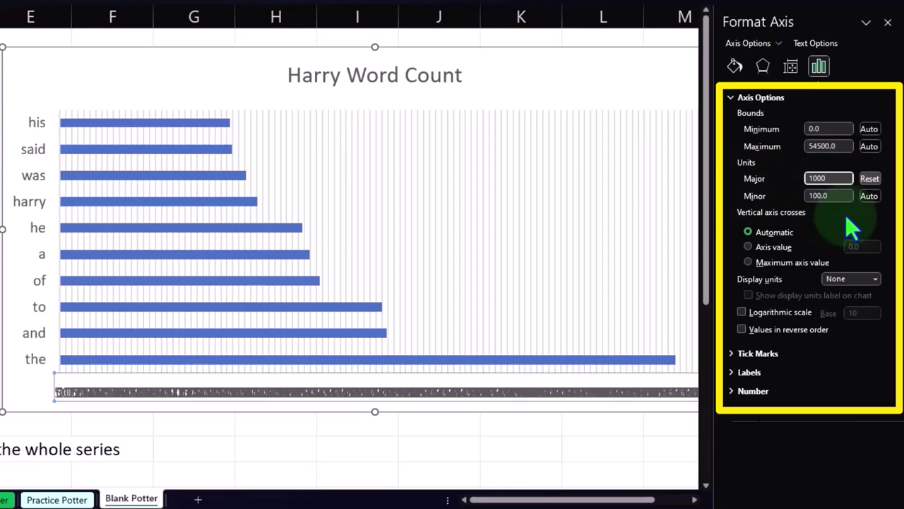
pyautogui.click(870, 181)
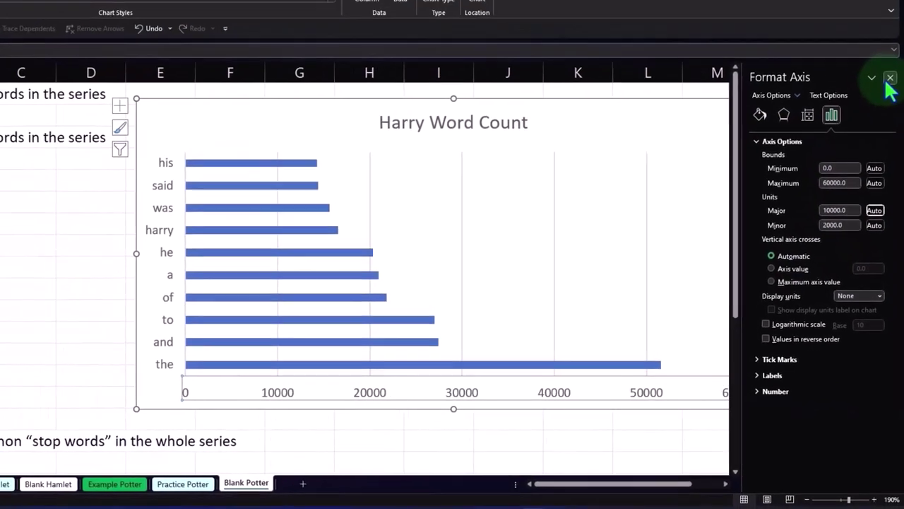
# Close the axis formatting pane and select the non-stop-word list A19:B29 with its headers
pyautogui.click(890, 77)
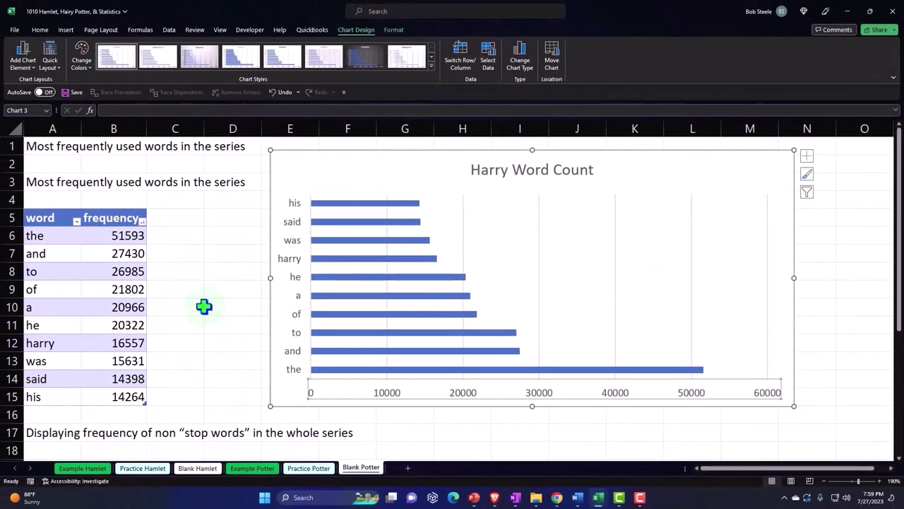
pyautogui.scroll(-2, 203, 305)
pyautogui.scroll(-1, 204, 305)
pyautogui.scroll(3, 204, 306)
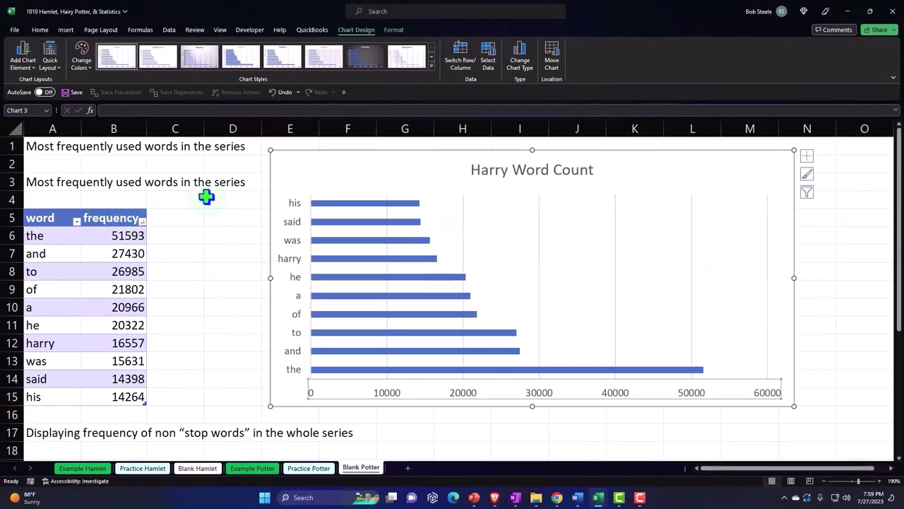
pyautogui.scroll(-3, 192, 266)
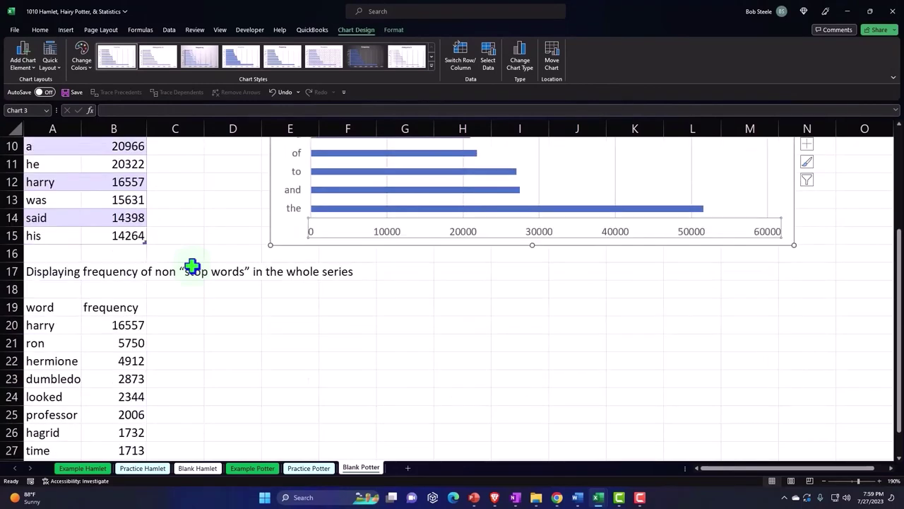
pyautogui.scroll(-2, 193, 265)
pyautogui.scroll(1, 192, 265)
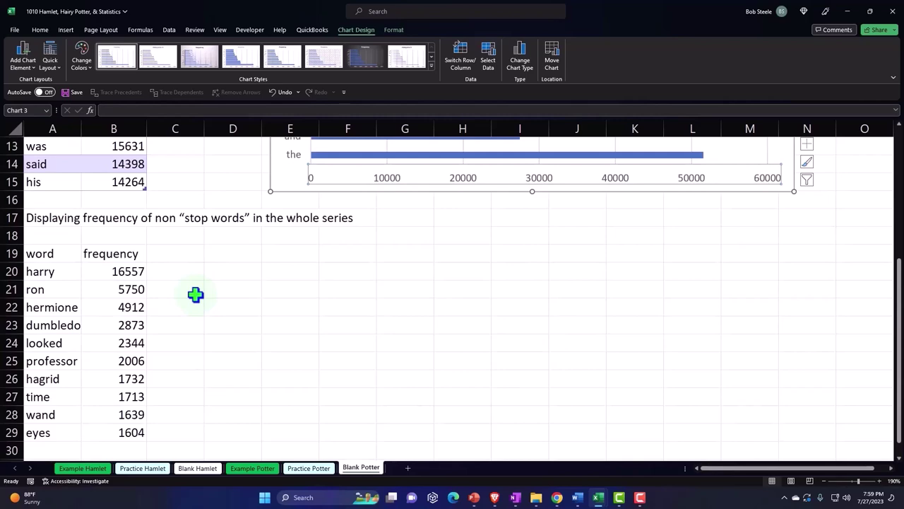
pyautogui.scroll(4, 195, 294)
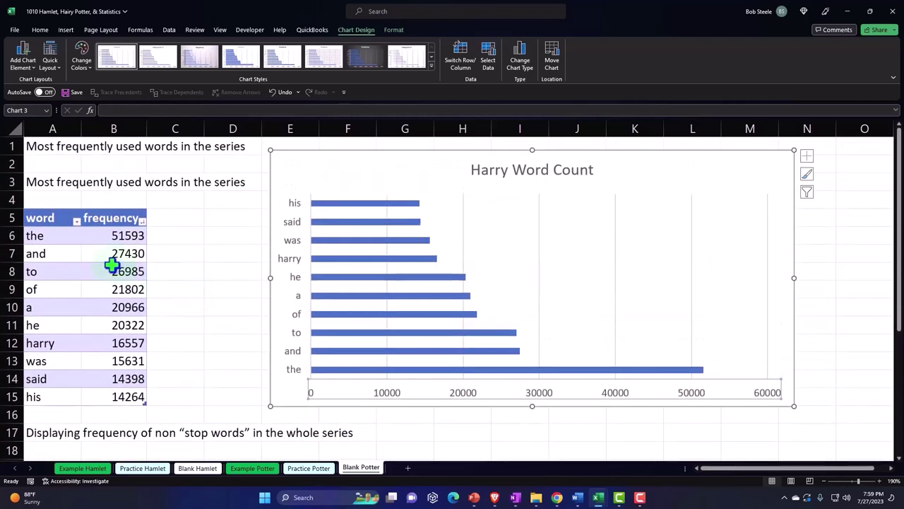
pyautogui.scroll(-4, 113, 265)
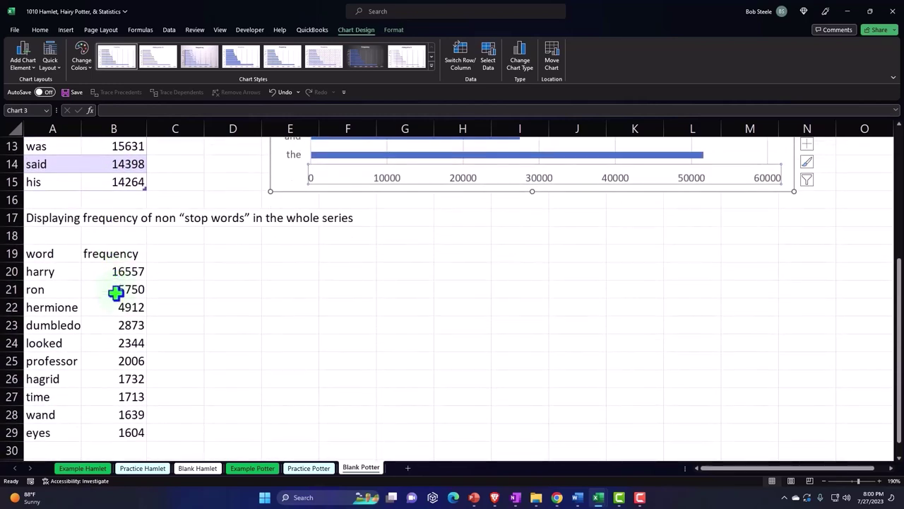
pyautogui.moveTo(60, 257); pyautogui.dragTo(108, 424)
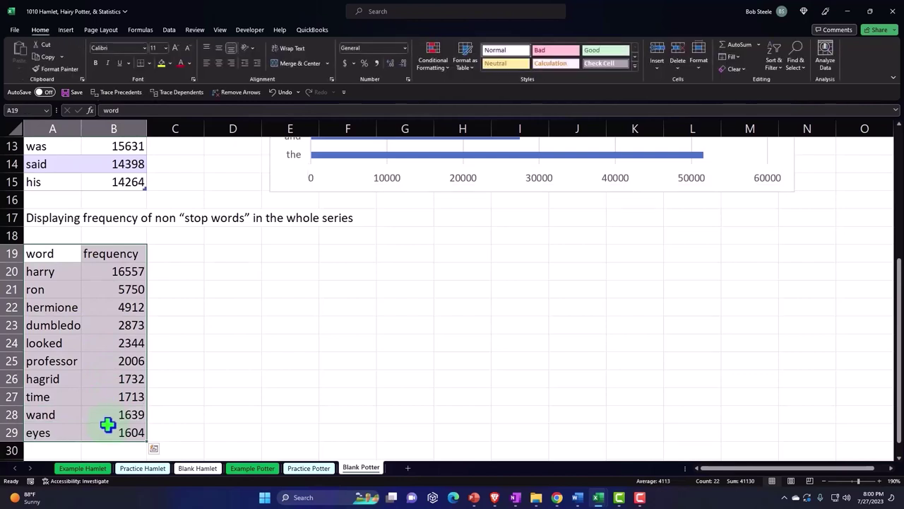
# Make A19:B29 a table with headers and sort frequency from largest to smallest
pyautogui.click(66, 29)
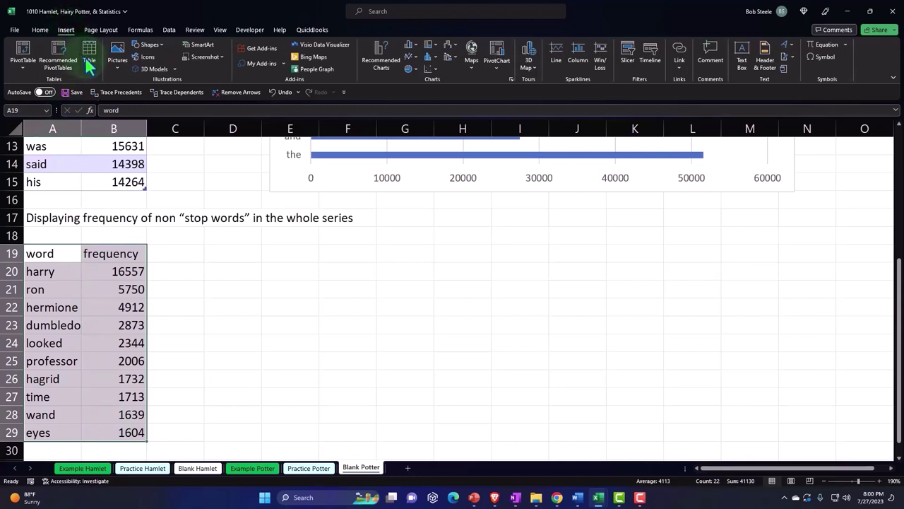
pyautogui.click(85, 56)
pyautogui.click(575, 254)
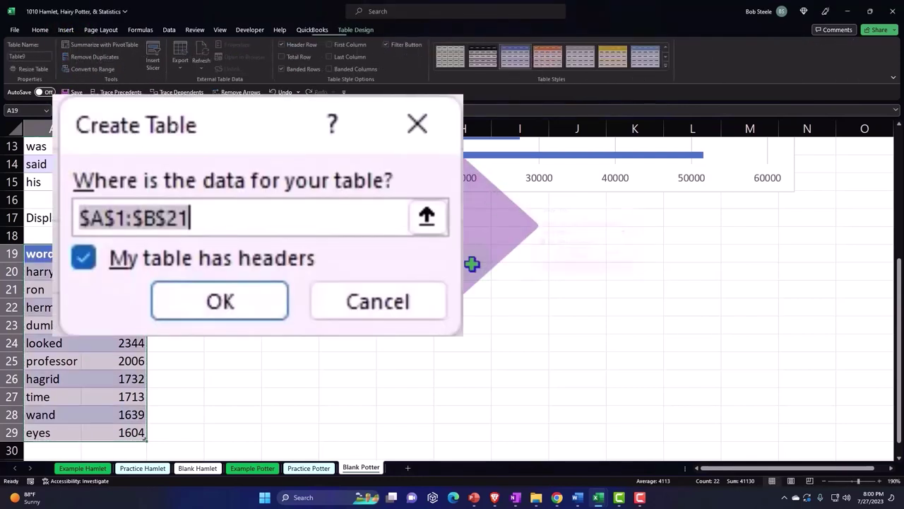
pyautogui.click(142, 256)
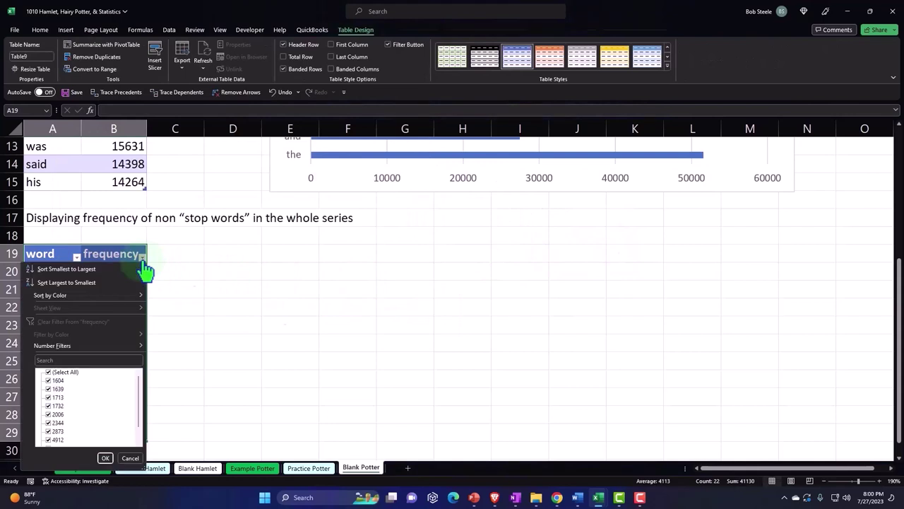
pyautogui.click(116, 282)
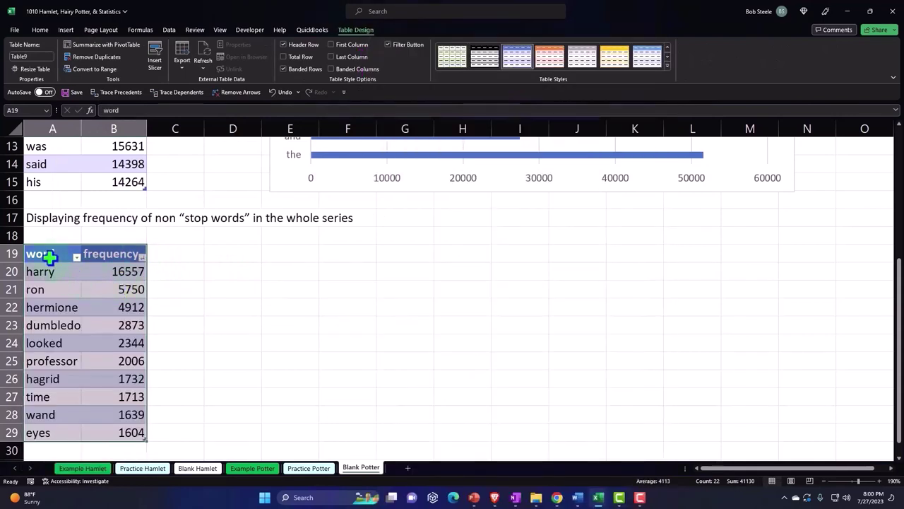
# Select the table's word and frequency data and bring up the Column or Bar Chart types
pyautogui.moveTo(45, 256); pyautogui.dragTo(115, 428)
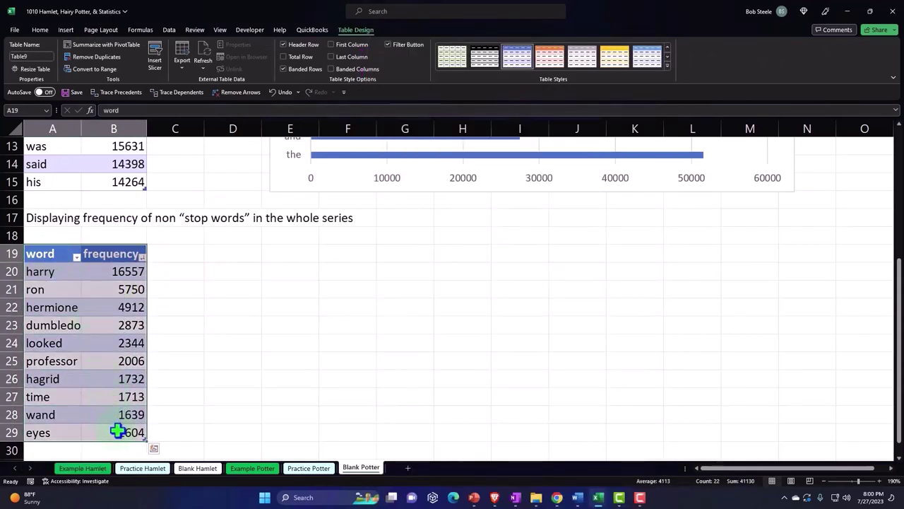
pyautogui.click(66, 30)
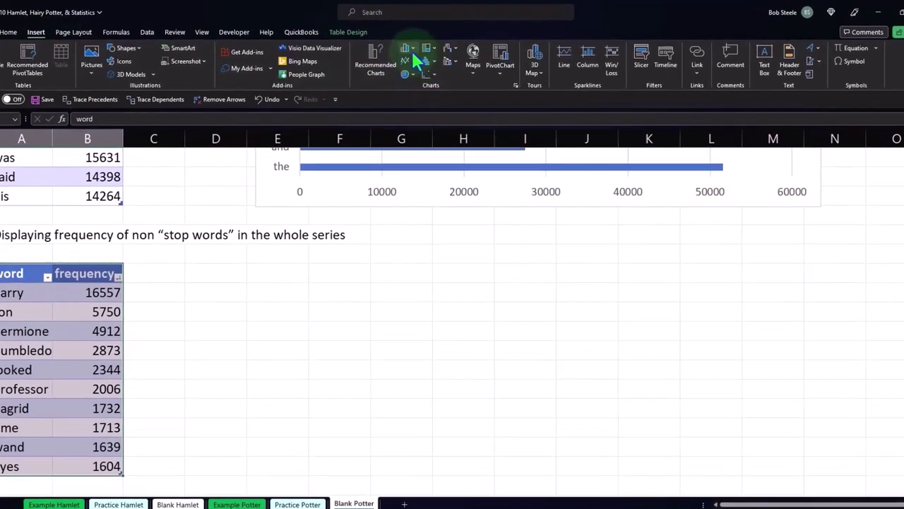
pyautogui.click(409, 45)
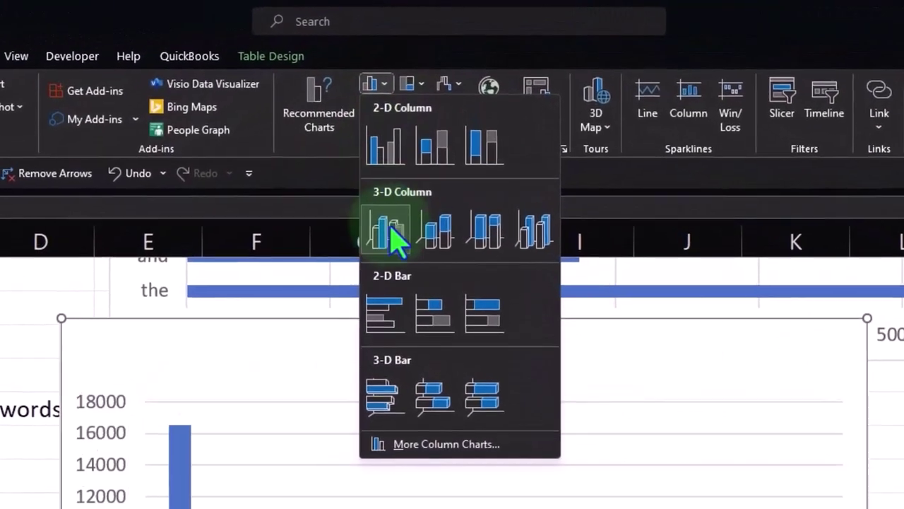
# Insert a 2-D Clustered Bar chart and retitle it via the formula bar
pyautogui.click(388, 324)
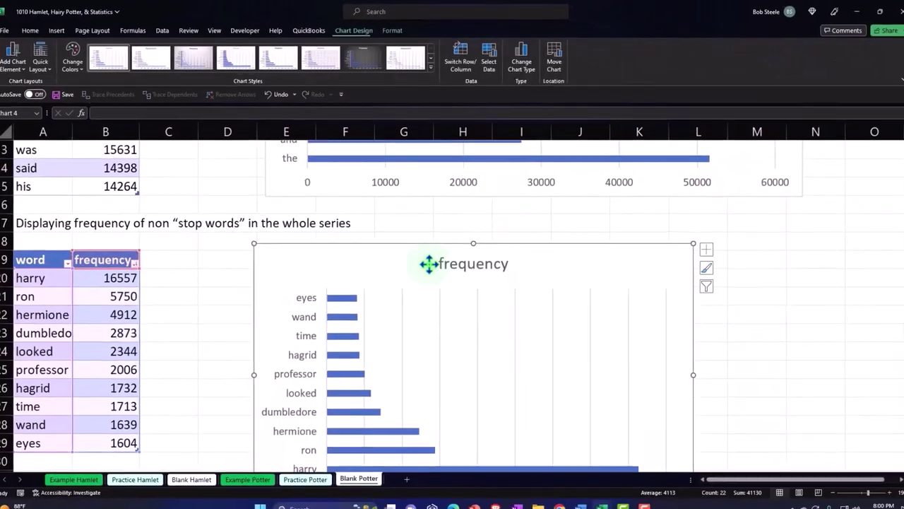
pyautogui.click(448, 404)
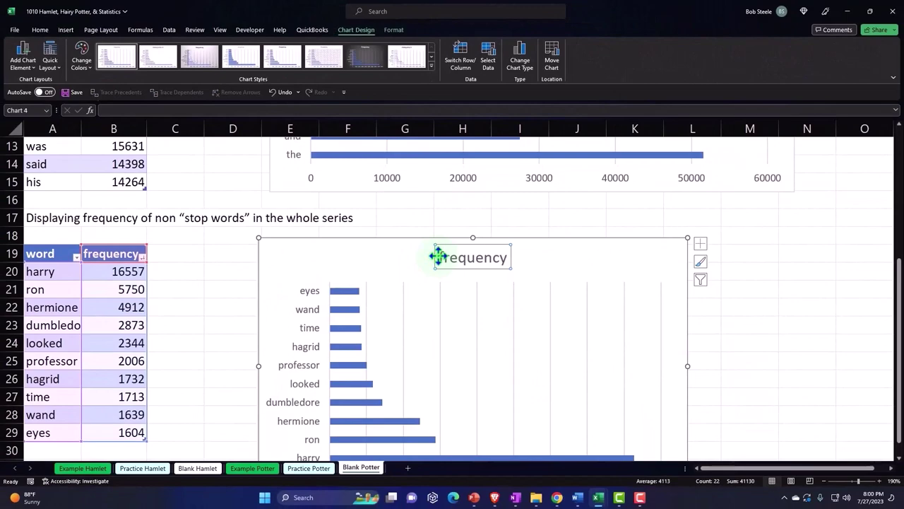
pyautogui.write('Harry Fre')
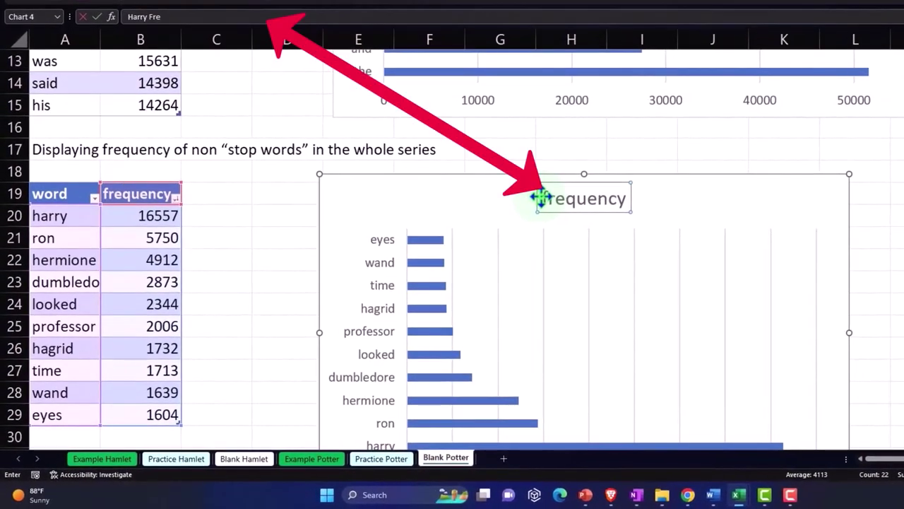
pyautogui.press('BackSpace')
pyautogui.press('BackSpace')
pyautogui.write('Wor')
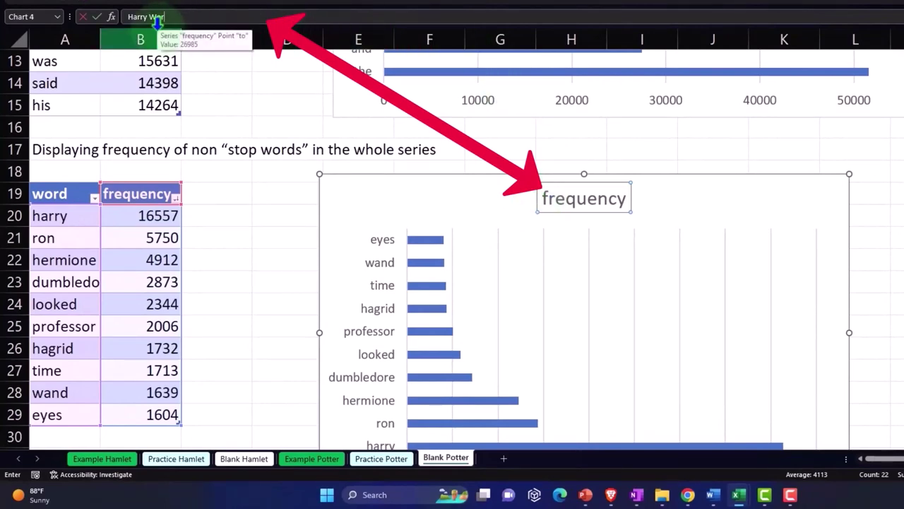
pyautogui.write('d Frequency "non "Stop Words')
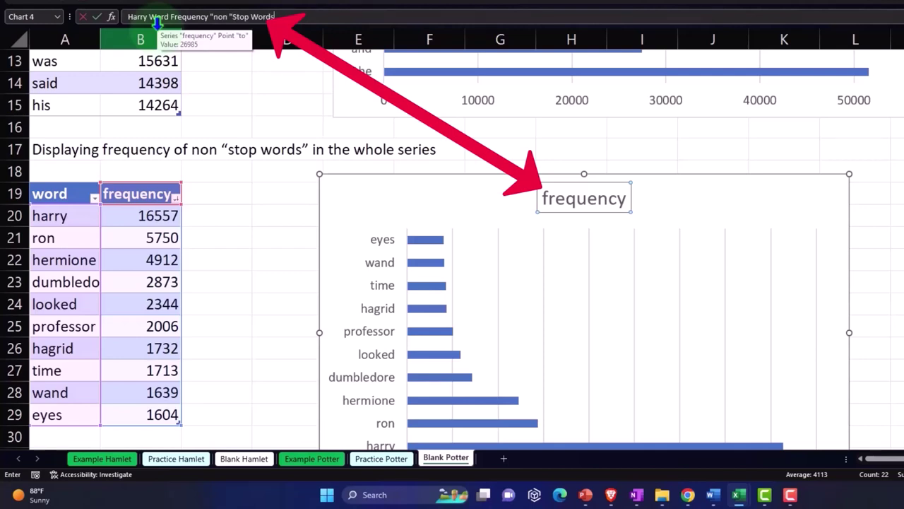
pyautogui.press('Return')
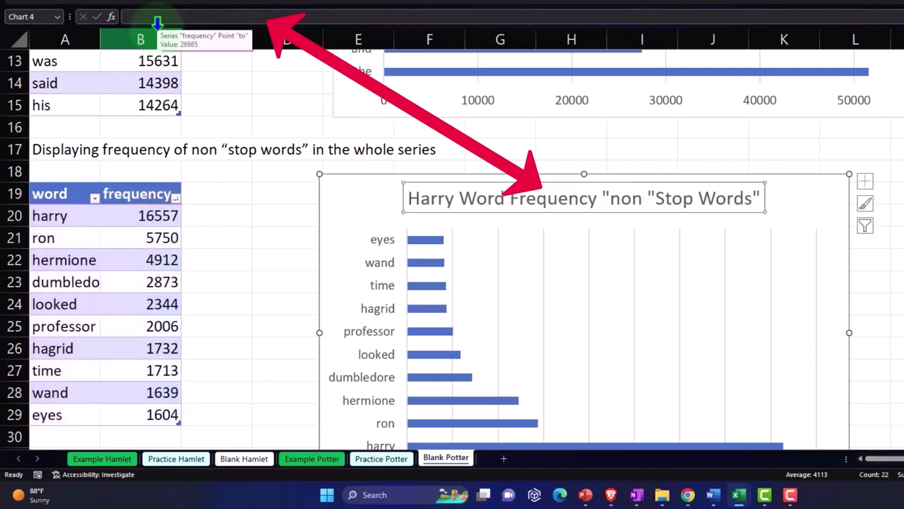
# Fix the title in place so it reads Harry Word Frequency Non "Stop Words"
pyautogui.click(647, 199)
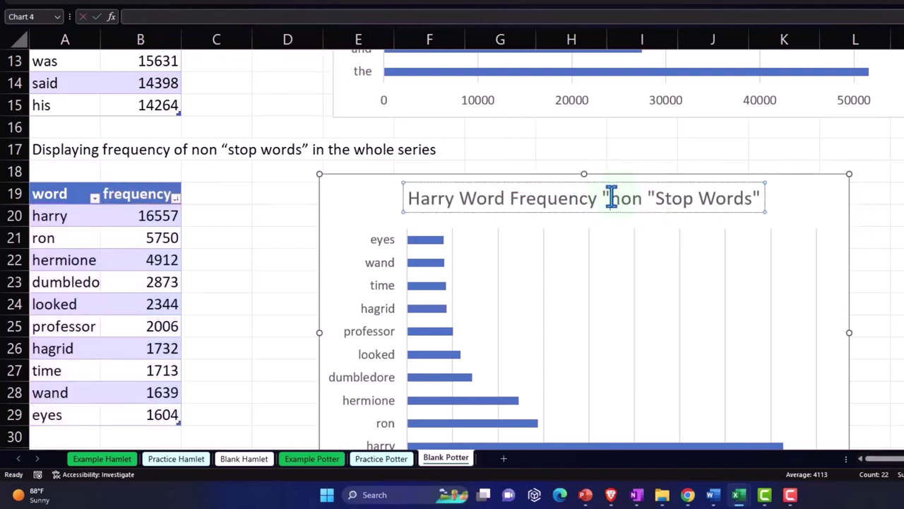
pyautogui.press('BackSpace')
pyautogui.press('Delete')
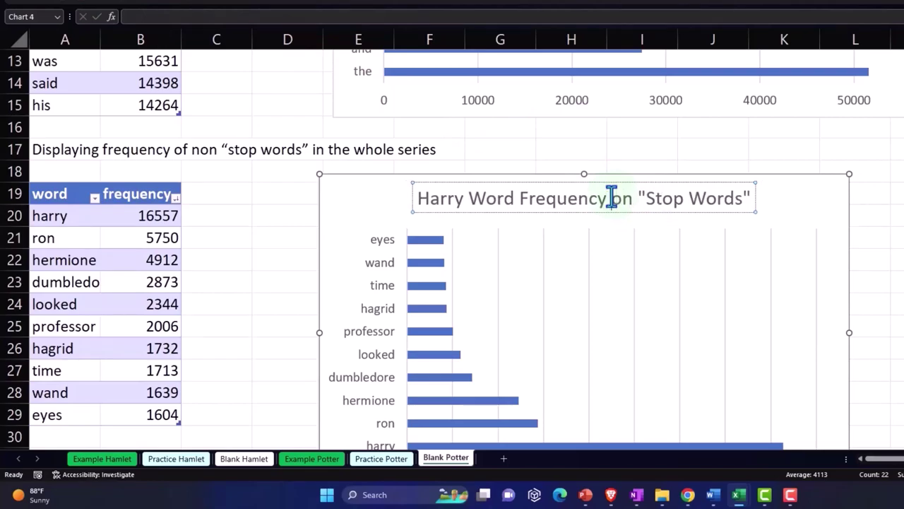
pyautogui.write('N')
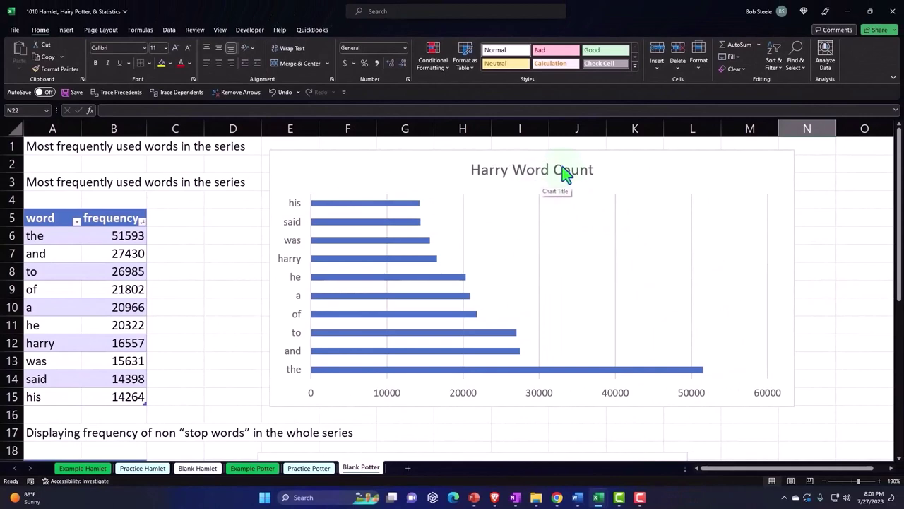
# Widen the non-stop-words chart to column M and nudge it slightly right
pyautogui.scroll(-5, 539, 282)
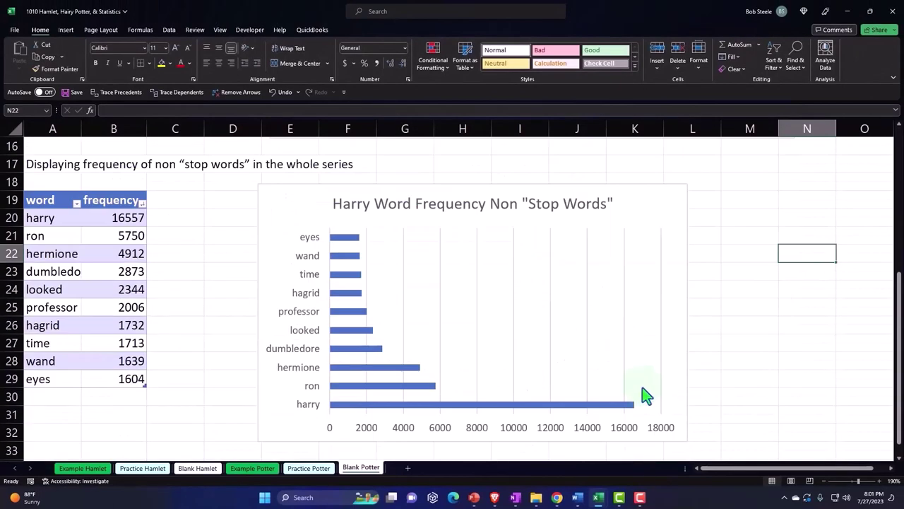
pyautogui.click(643, 376)
pyautogui.scroll(-1, 643, 377)
pyautogui.moveTo(688, 388); pyautogui.dragTo(789, 388)
pyautogui.scroll(2, 532, 394)
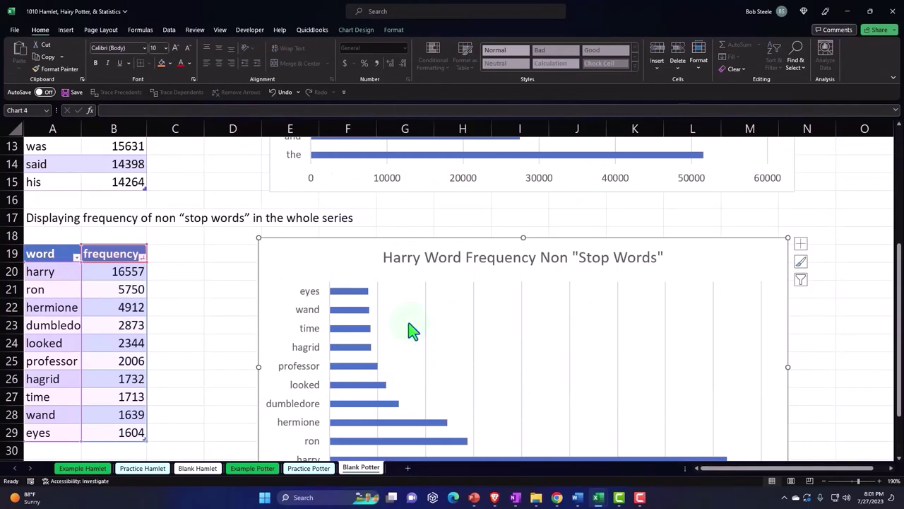
pyautogui.moveTo(275, 243); pyautogui.dragTo(285, 242)
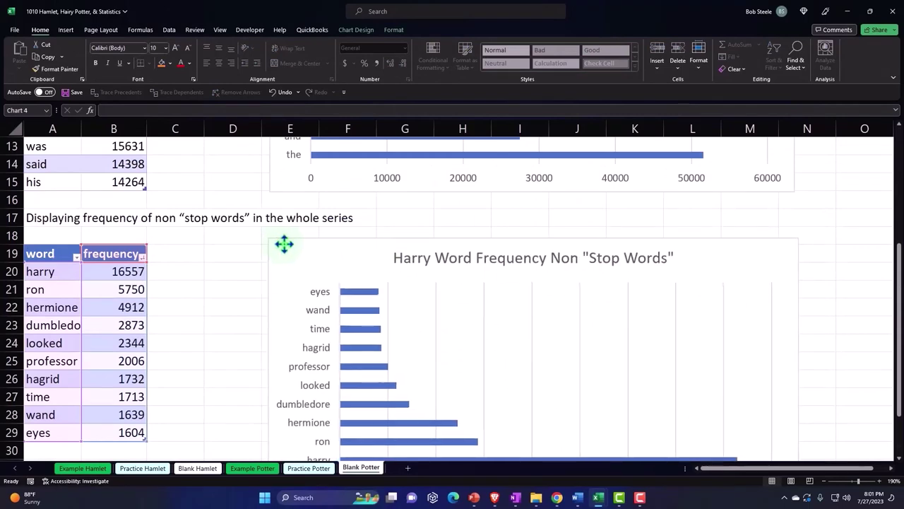
pyautogui.scroll(4, 208, 306)
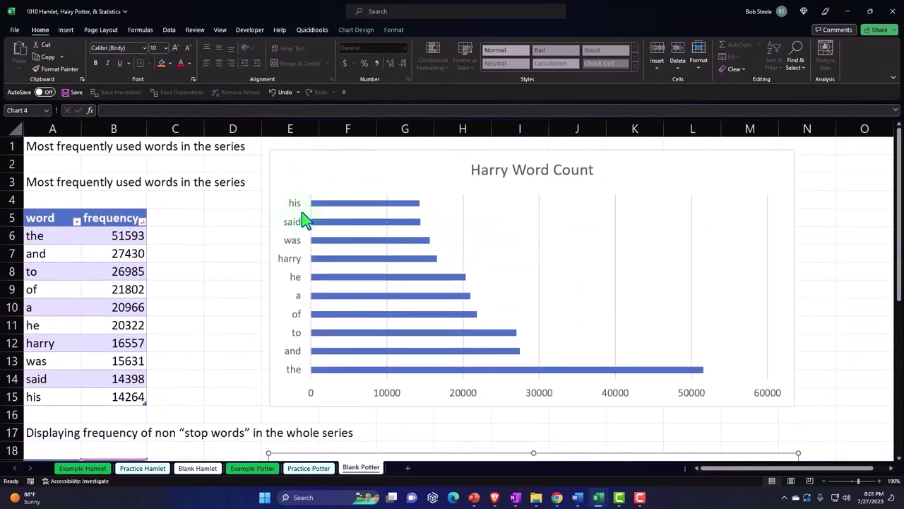
pyautogui.scroll(-4, 302, 305)
# Deselect the chart and select the words harry through eyes in column A
pyautogui.click(217, 321)
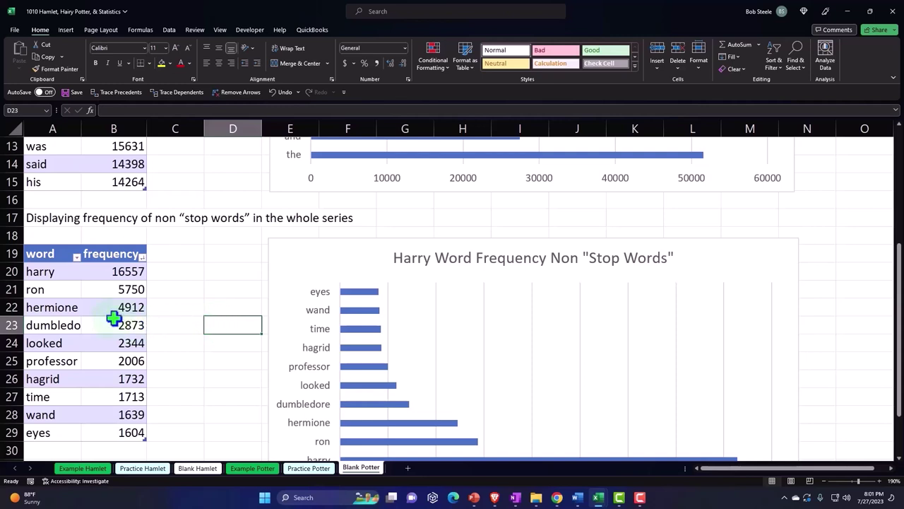
pyautogui.moveTo(55, 276); pyautogui.dragTo(69, 426)
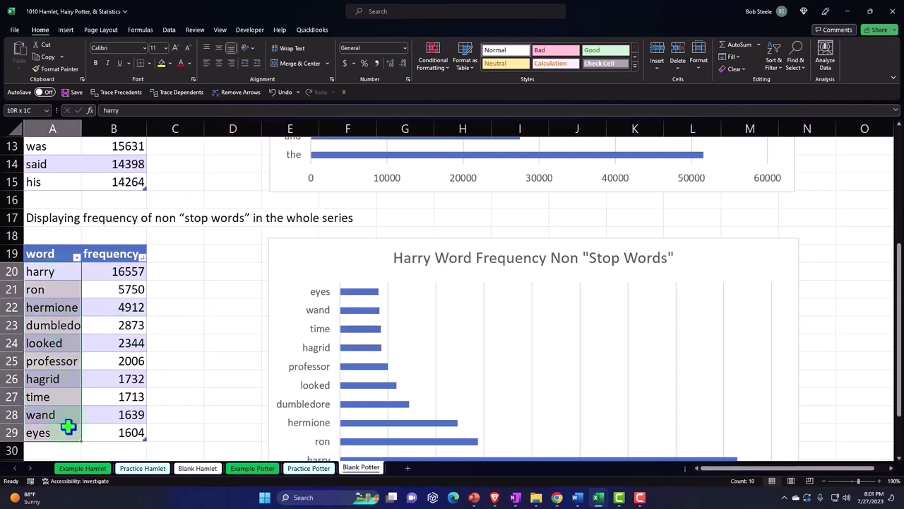
pyautogui.scroll(4, 105, 412)
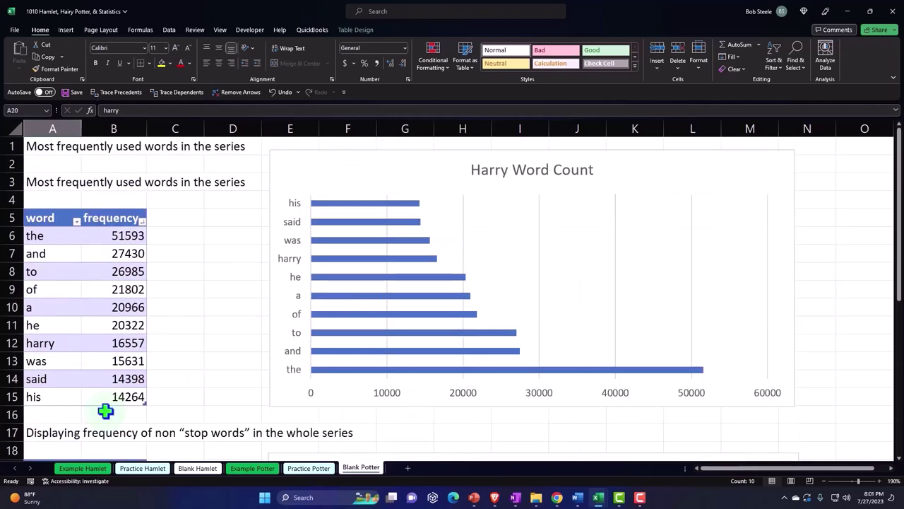